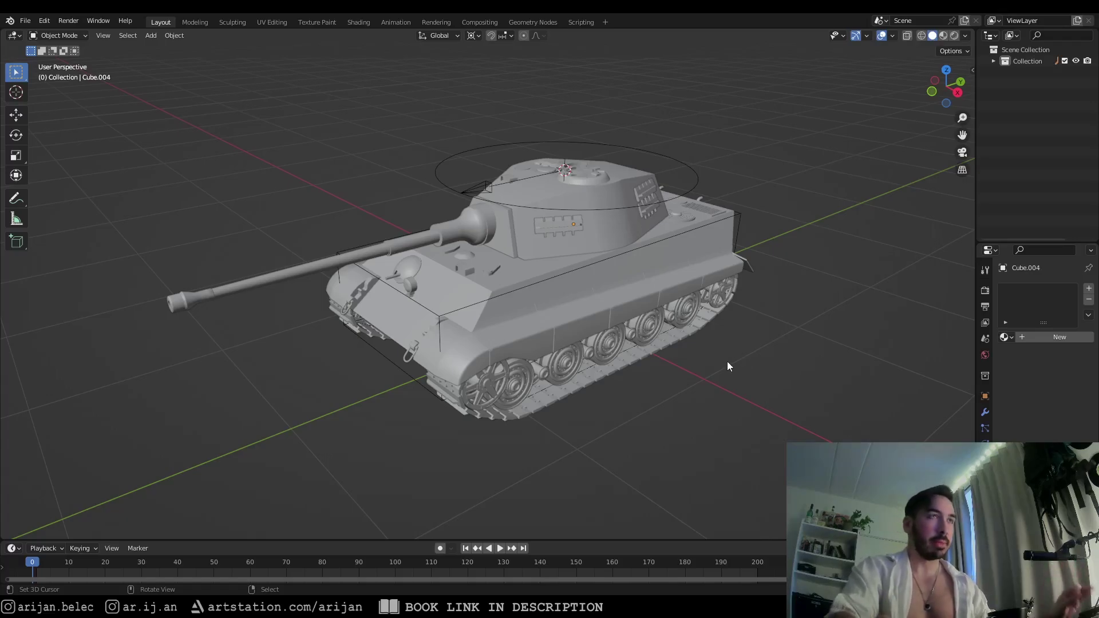
middle_click_drag(728, 362, 619, 384)
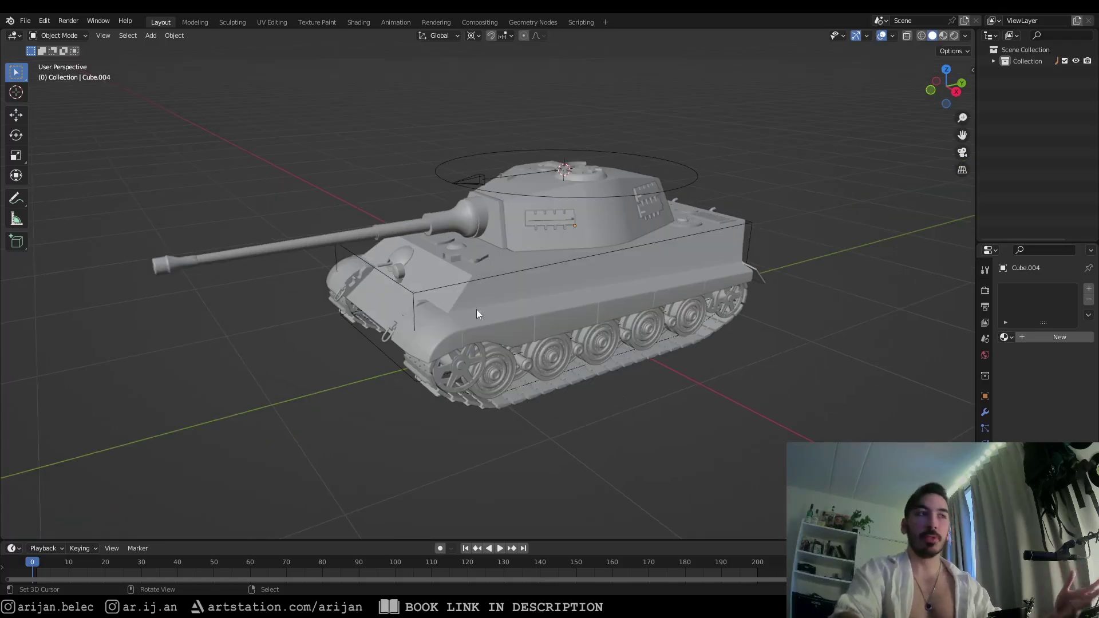
middle_click_drag(361, 220, 484, 279)
middle_click_drag(682, 265, 636, 333)
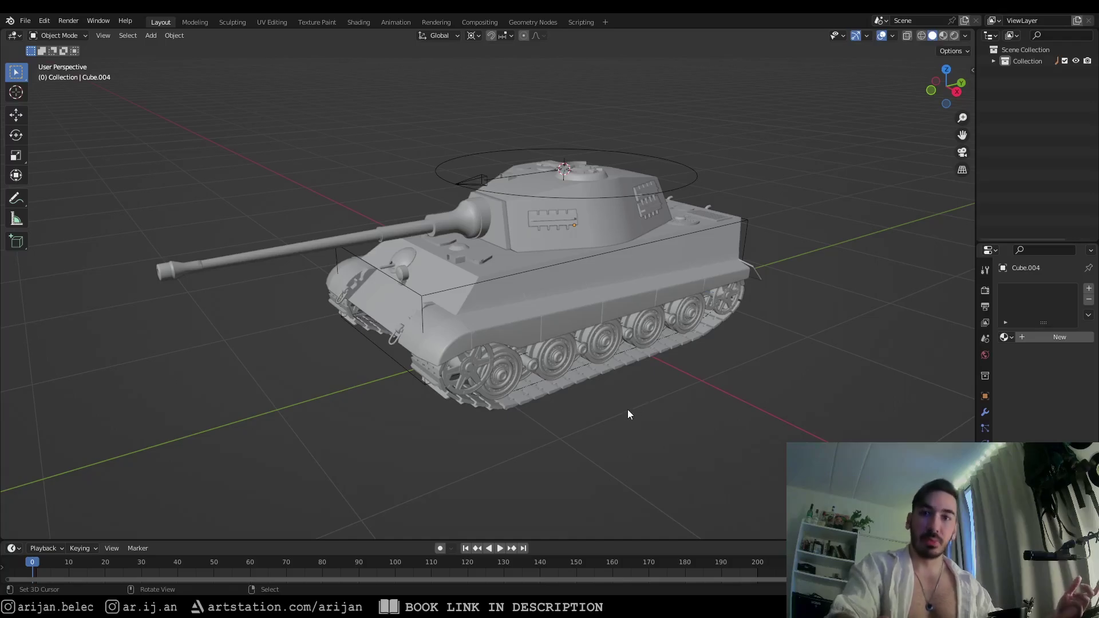
middle_click_drag(630, 415, 593, 484)
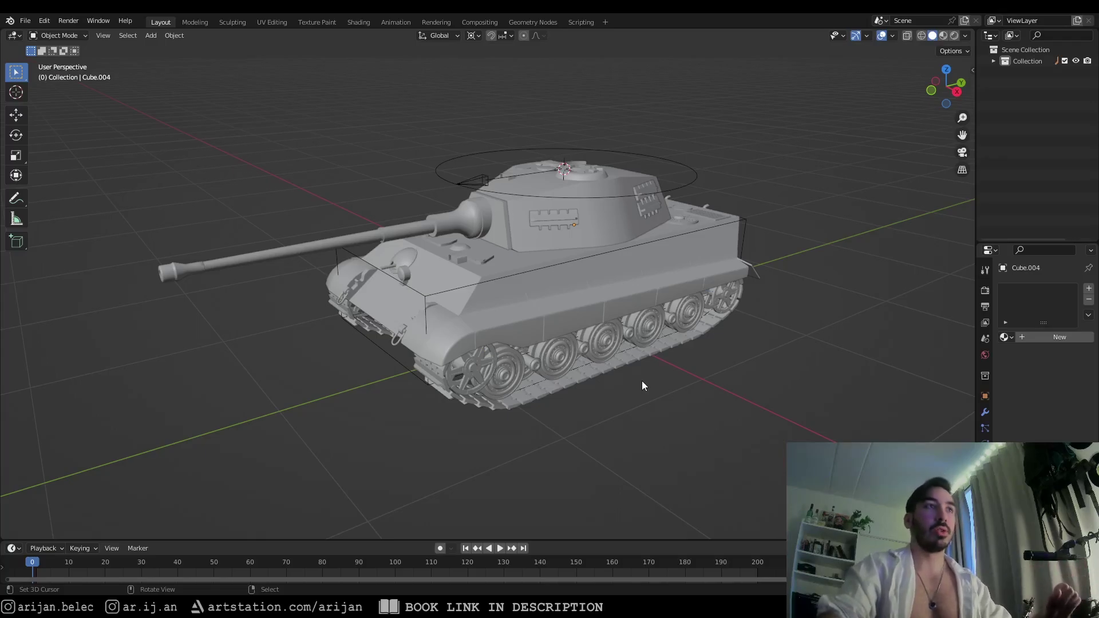
middle_click_drag(641, 380, 564, 315)
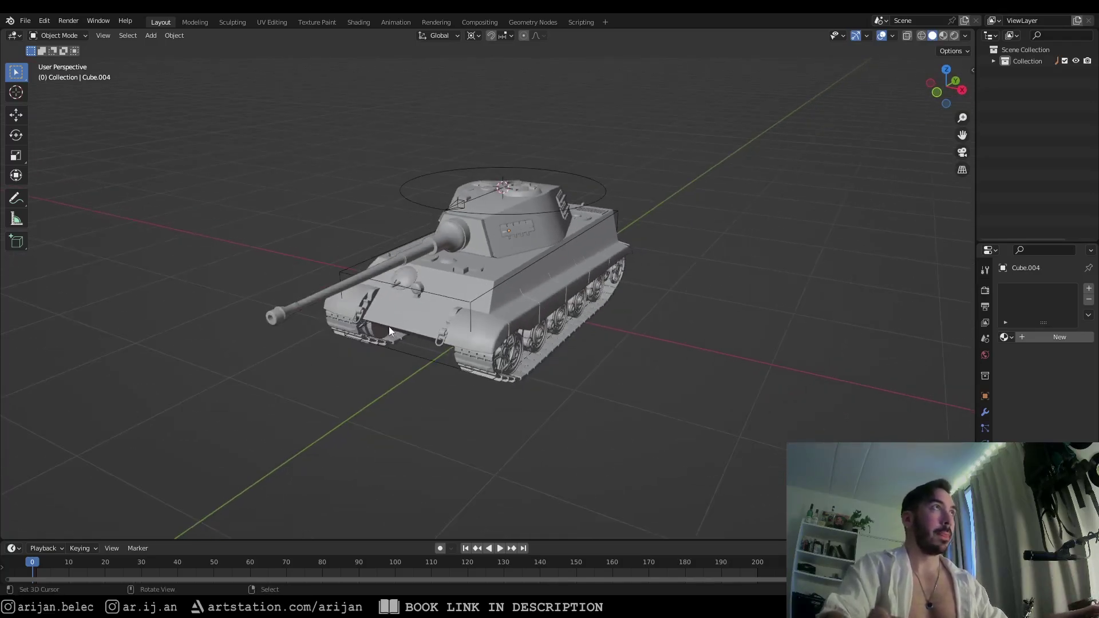
Switch to the Shading workspace, make the shader editor taller and widen the image editor beside it
left_click(359, 23)
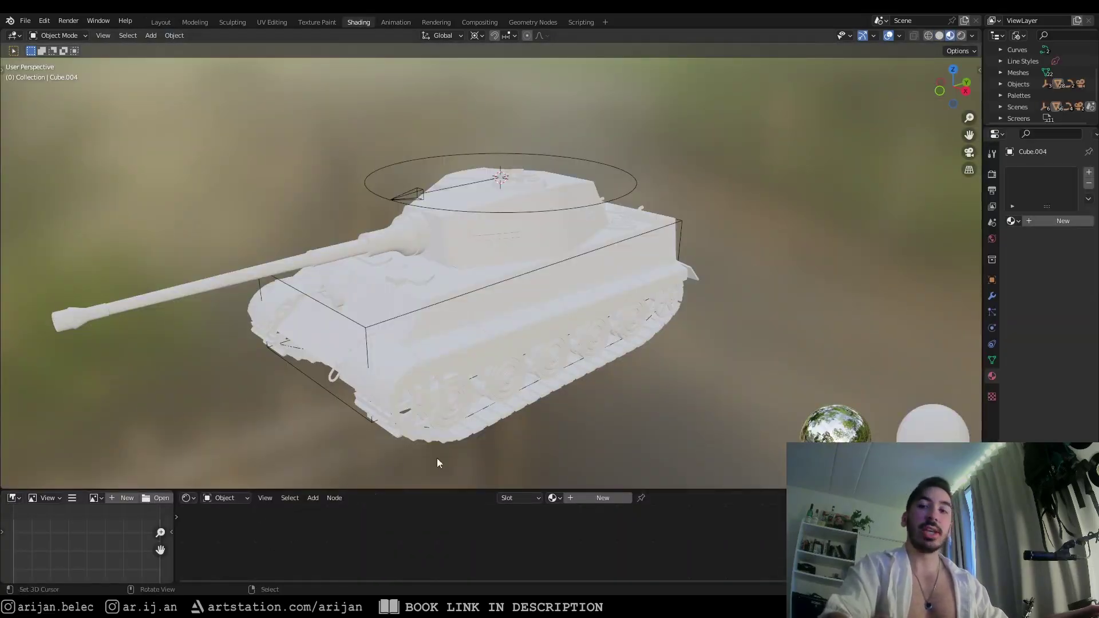
middle_click_drag(299, 255, 452, 291)
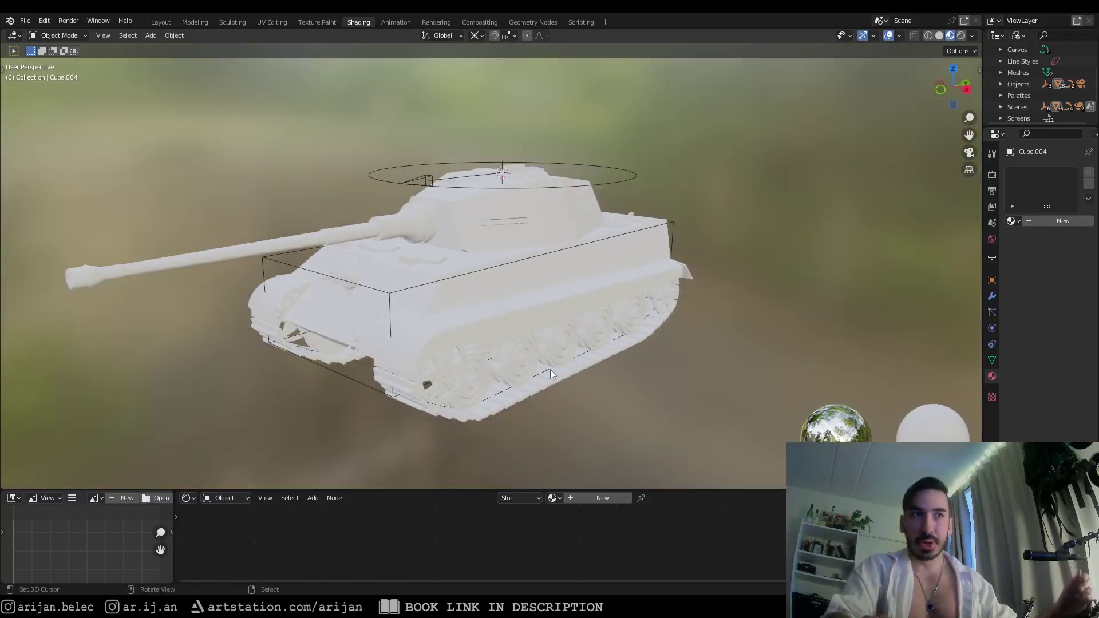
left_click_drag(514, 491, 514, 452)
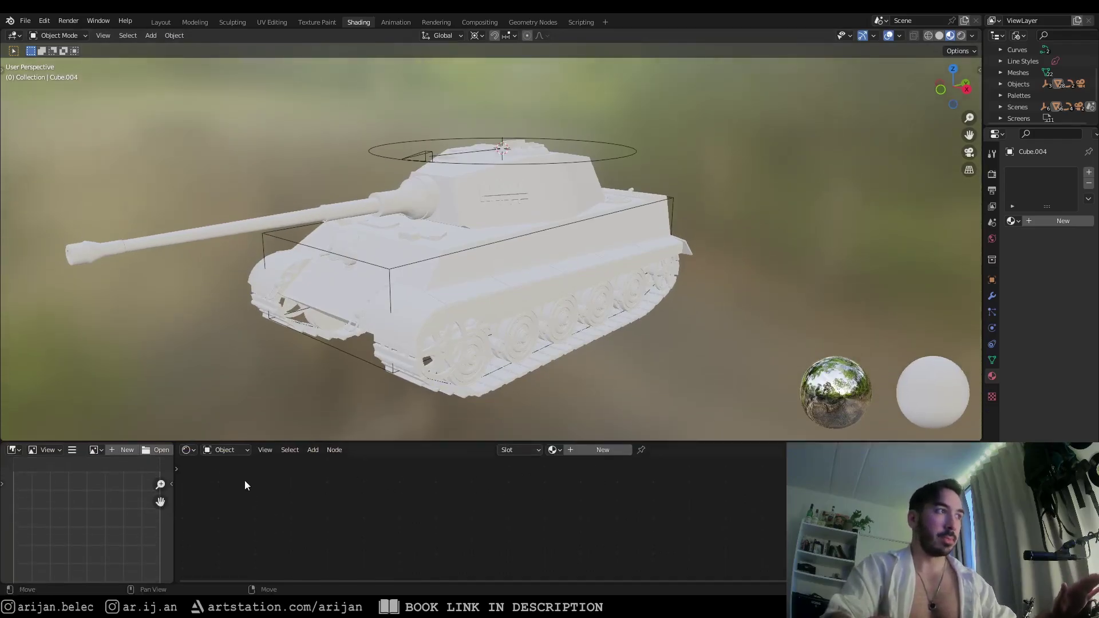
left_click_drag(173, 461, 217, 461)
scroll(126, 496, "down", 2)
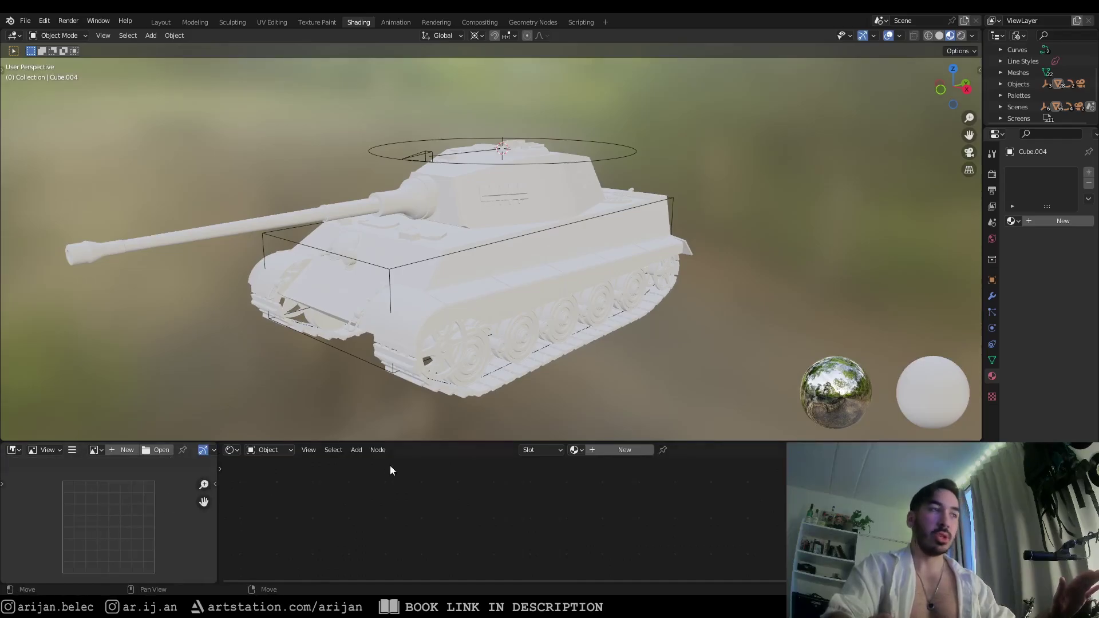
left_click_drag(389, 442, 390, 458)
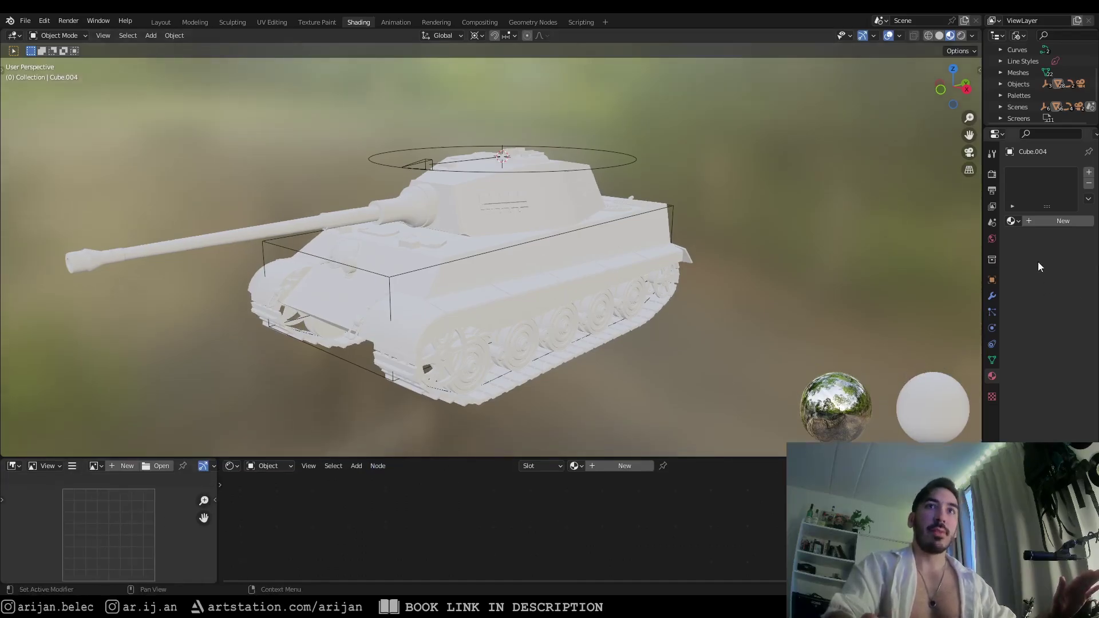
middle_click_drag(565, 266, 577, 271)
scroll(578, 276, "down", 5)
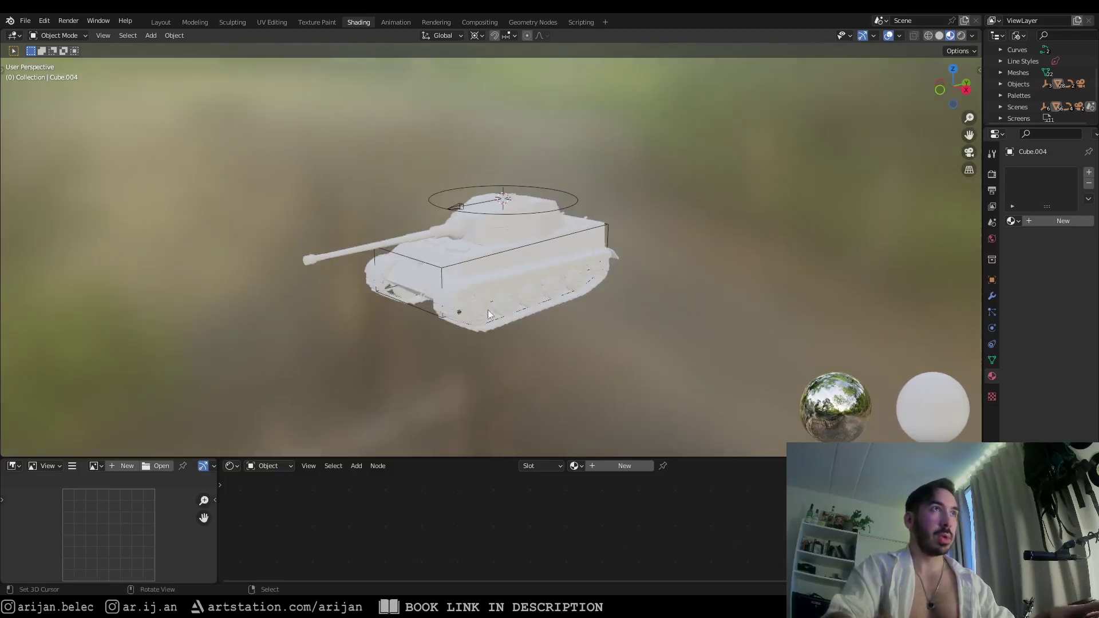
scroll(573, 235, "up", 3)
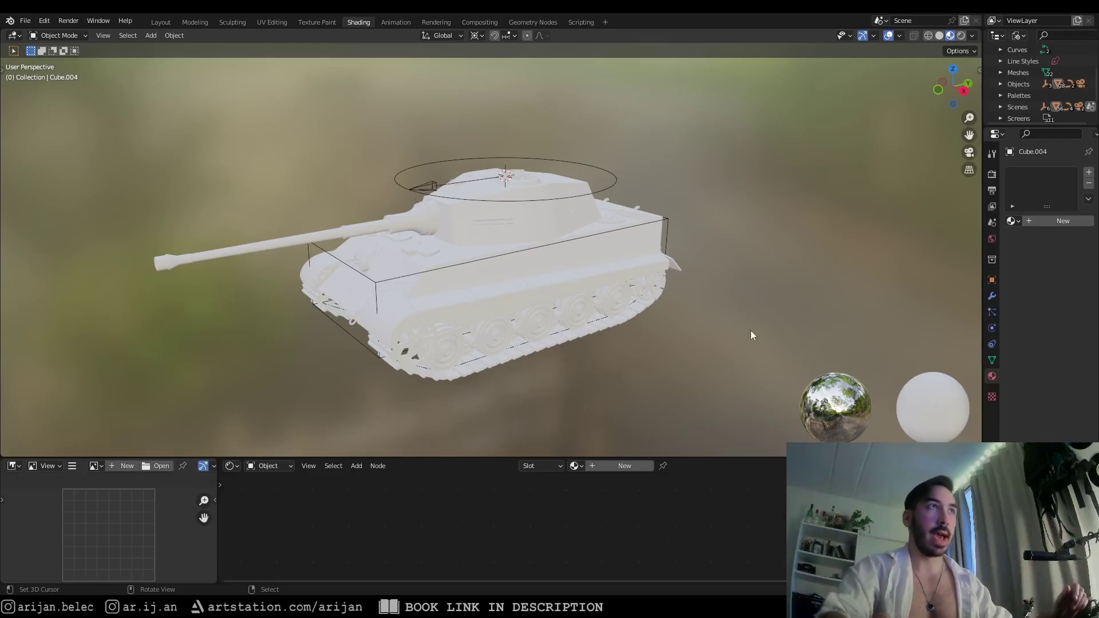
middle_click_drag(751, 331, 493, 218)
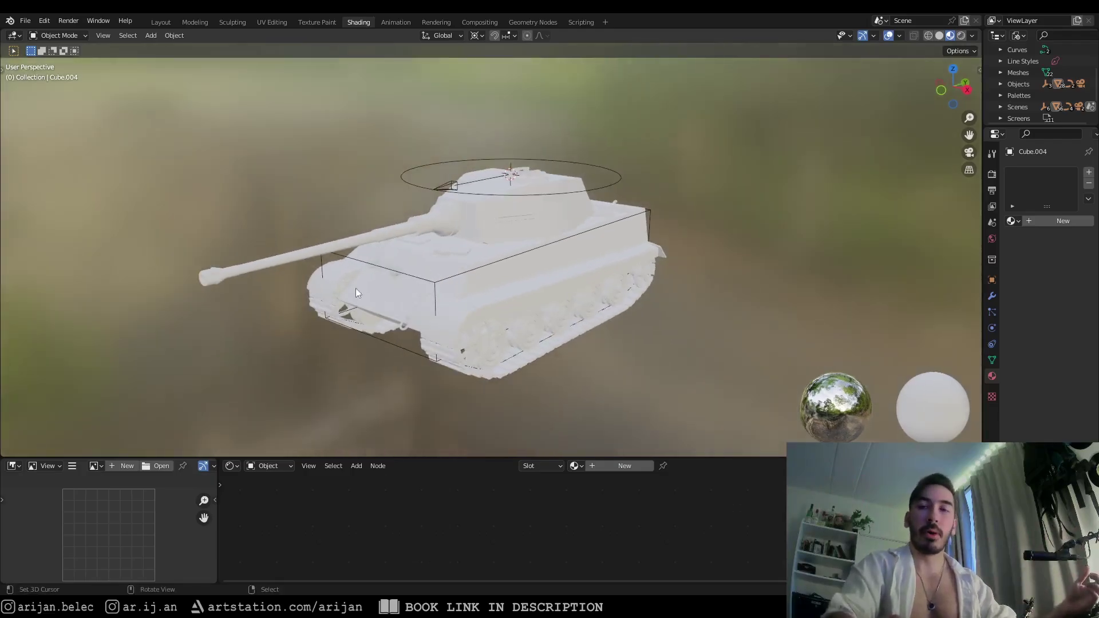
mouse_move(539, 270)
middle_mouse_down()
mouse_move(607, 256)
mouse_move(721, 288)
mouse_move(334, 264)
mouse_move(544, 283)
middle_mouse_up()
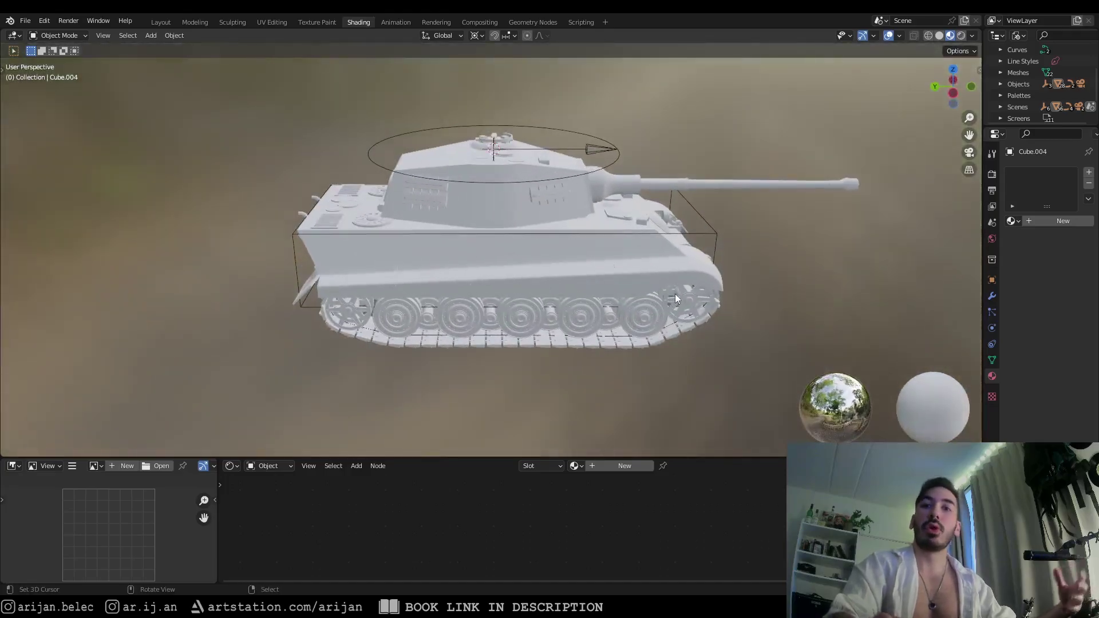
middle_click_drag(686, 284, 487, 267)
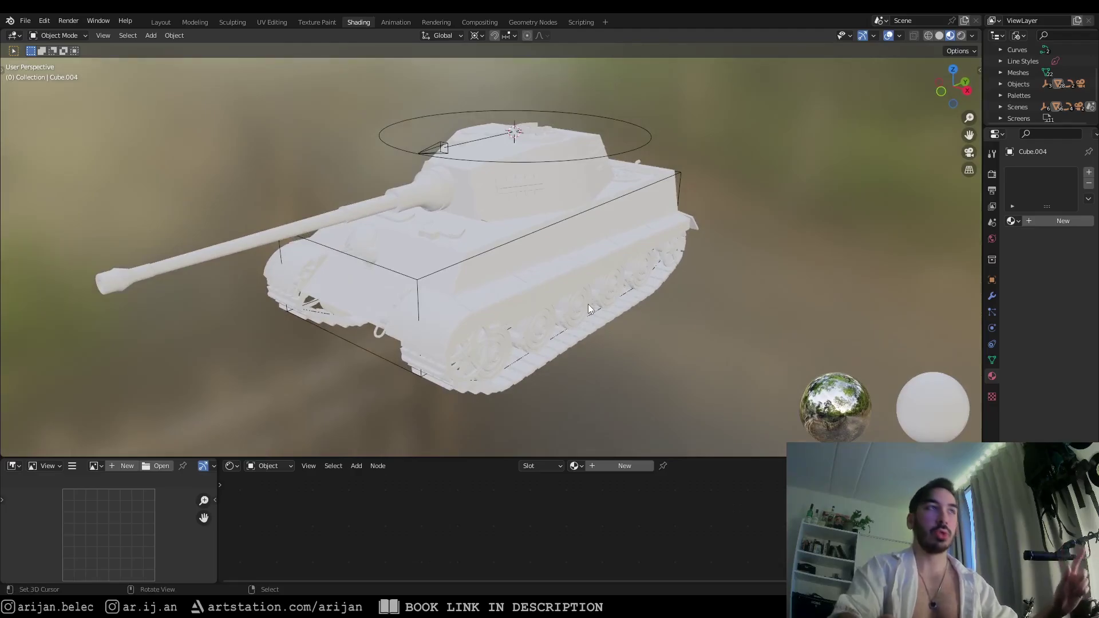
Select the tank's turret, widen the properties editor and create a new material for the turret
middle_click_drag(589, 304, 454, 192)
left_click(580, 143)
middle_click_drag(585, 206, 605, 233)
key("g")
key("Escape")
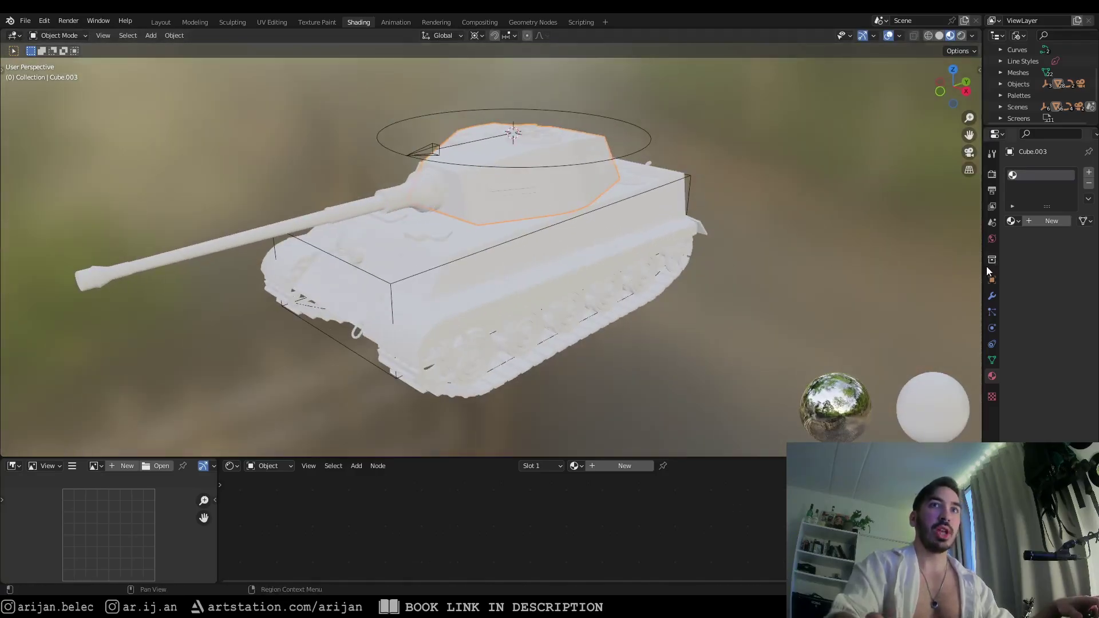
left_click_drag(981, 266, 928, 268)
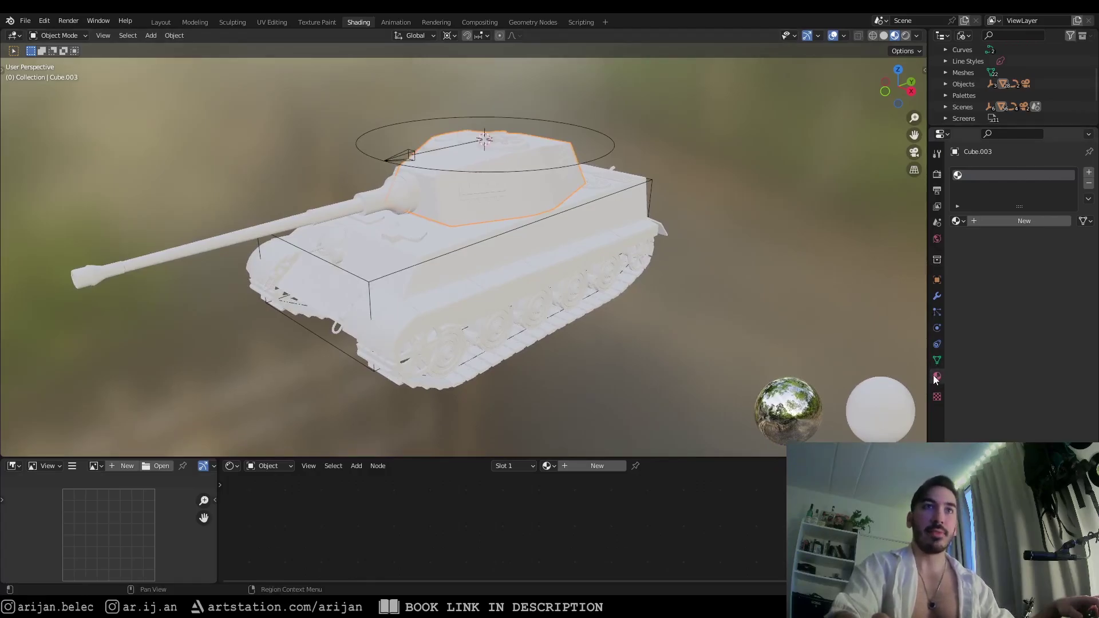
left_click(1025, 221)
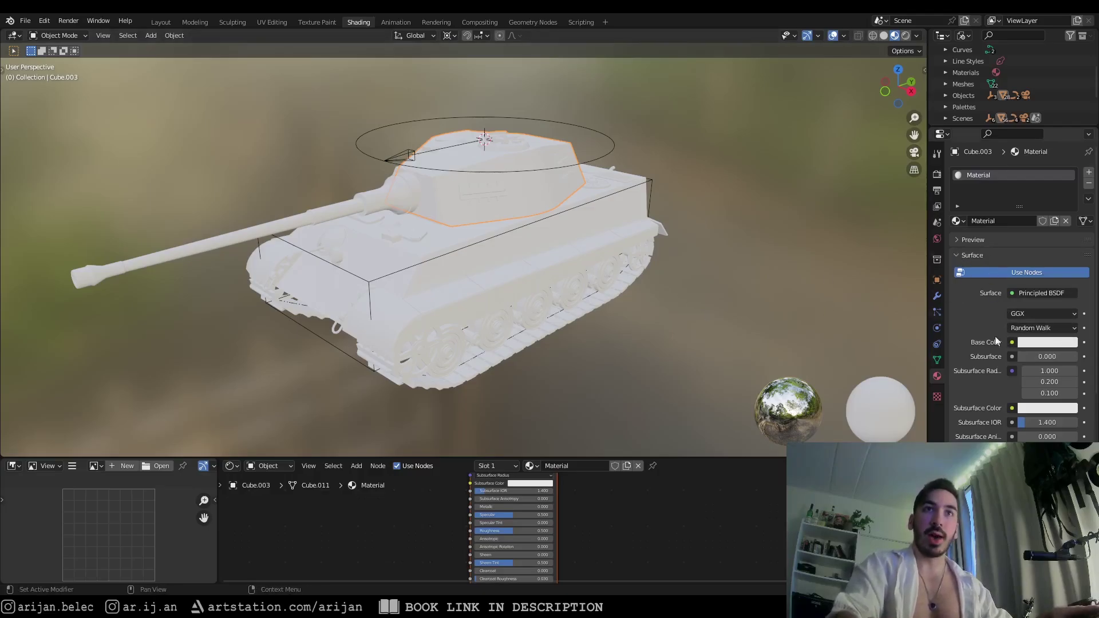
Examine the Principled BSDF settings of the turret's material in both the material properties and the shader node
scroll(995, 336, "down", 5)
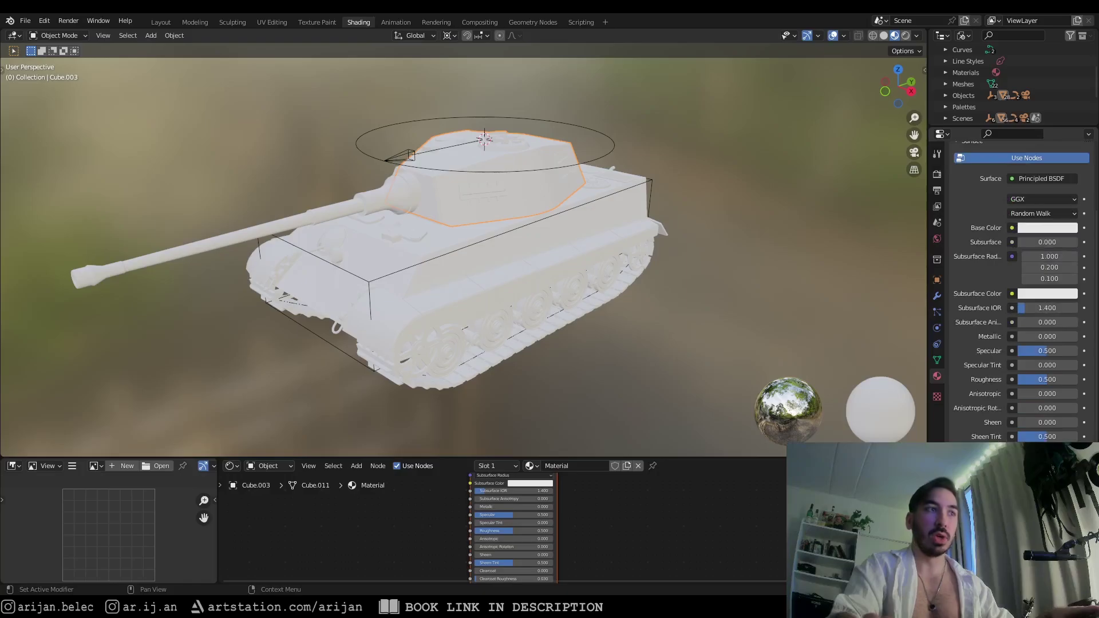
scroll(652, 525, "down", 3)
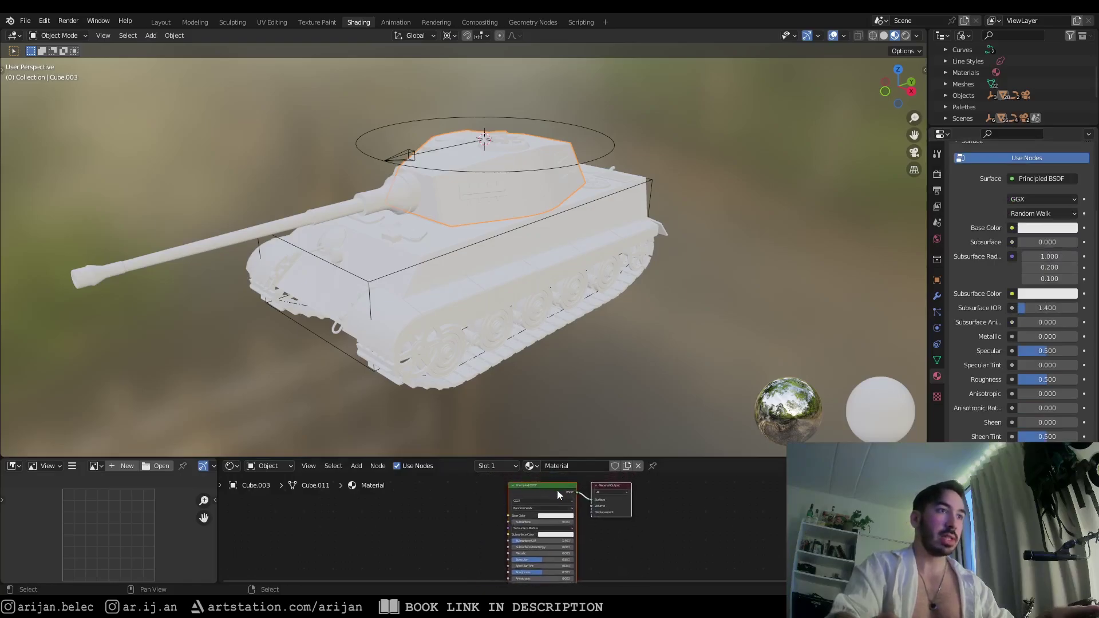
scroll(503, 518, "up", 2)
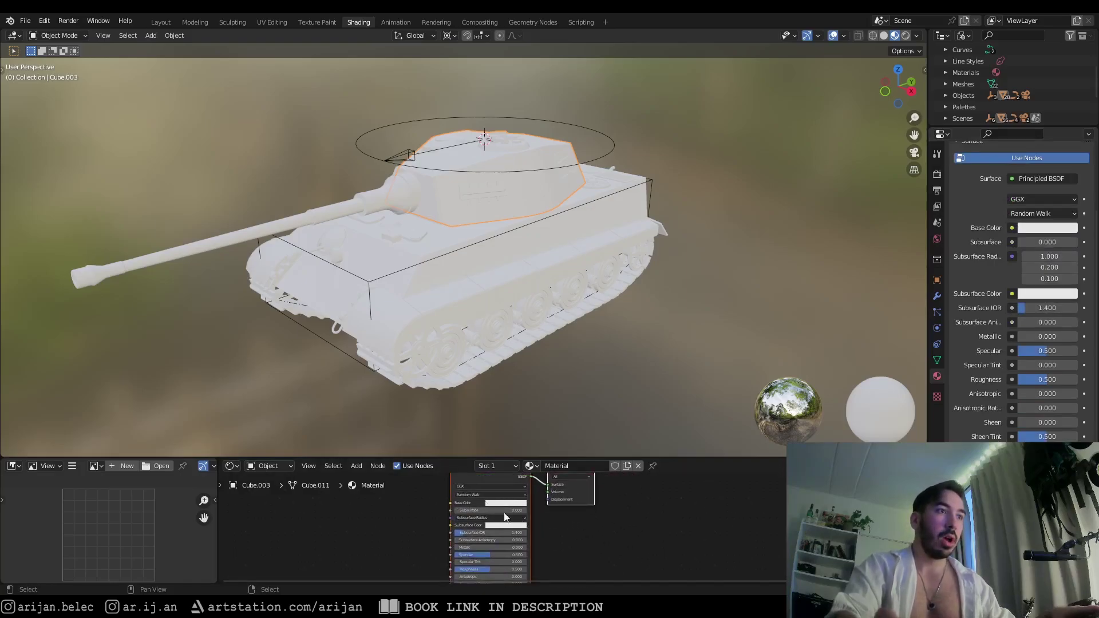
scroll(968, 245, "up", 3)
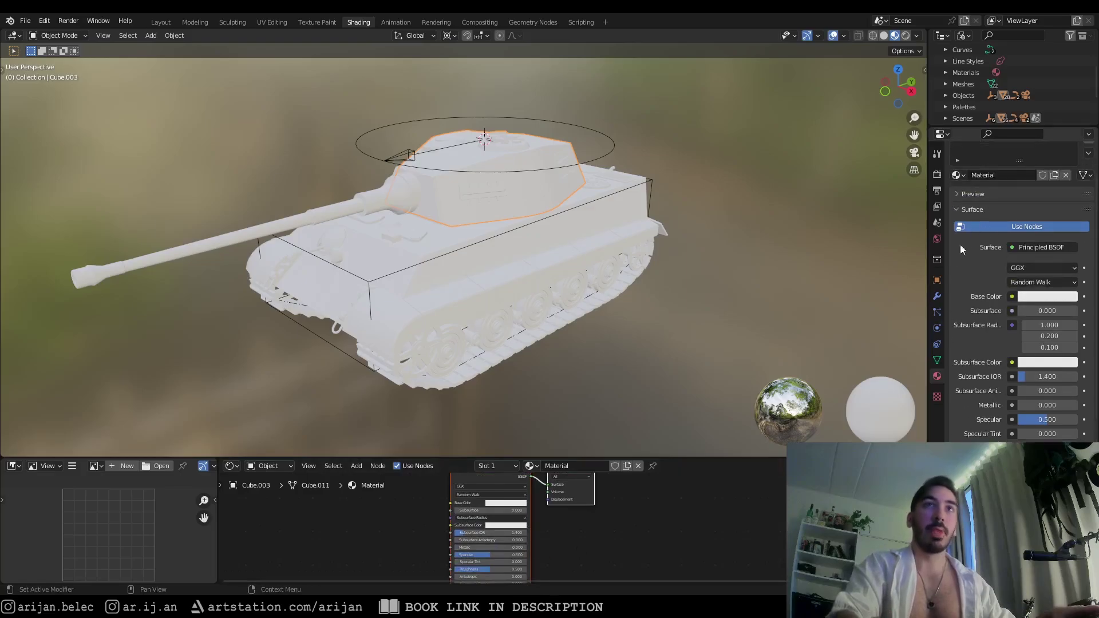
scroll(1014, 295, "up", 1)
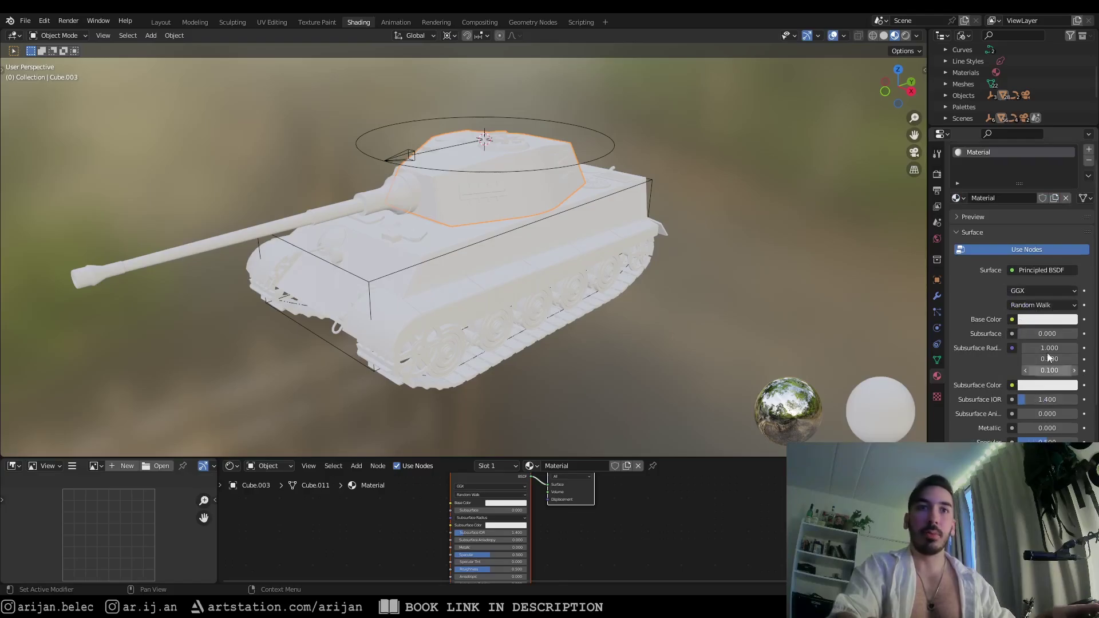
scroll(1034, 367, "down", 4)
scroll(1042, 418, "down", 3)
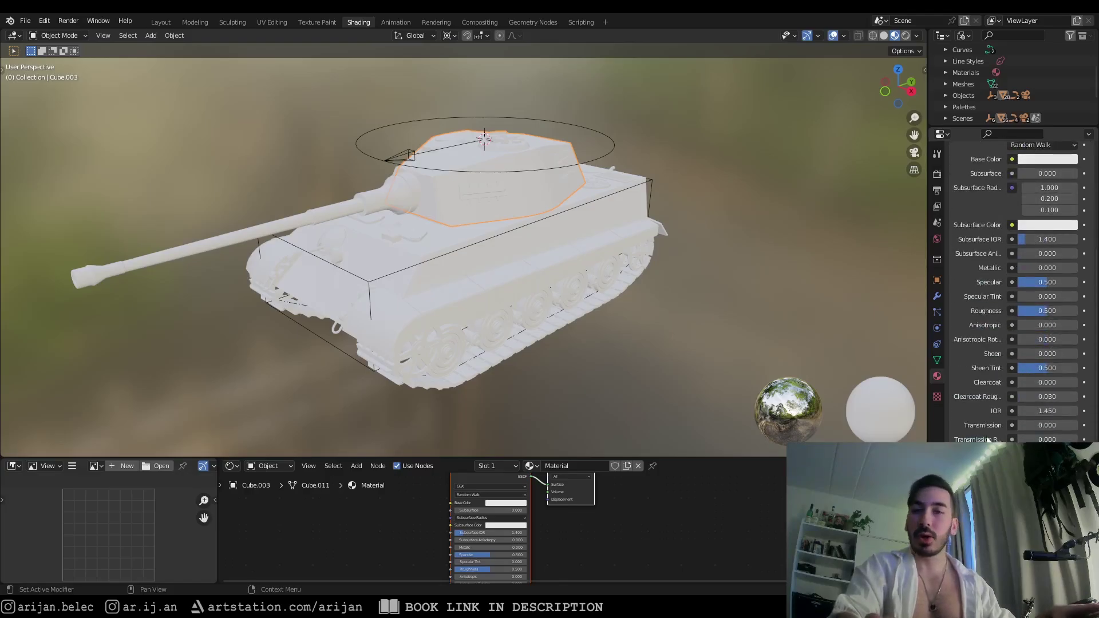
scroll(1003, 294, "up", 4)
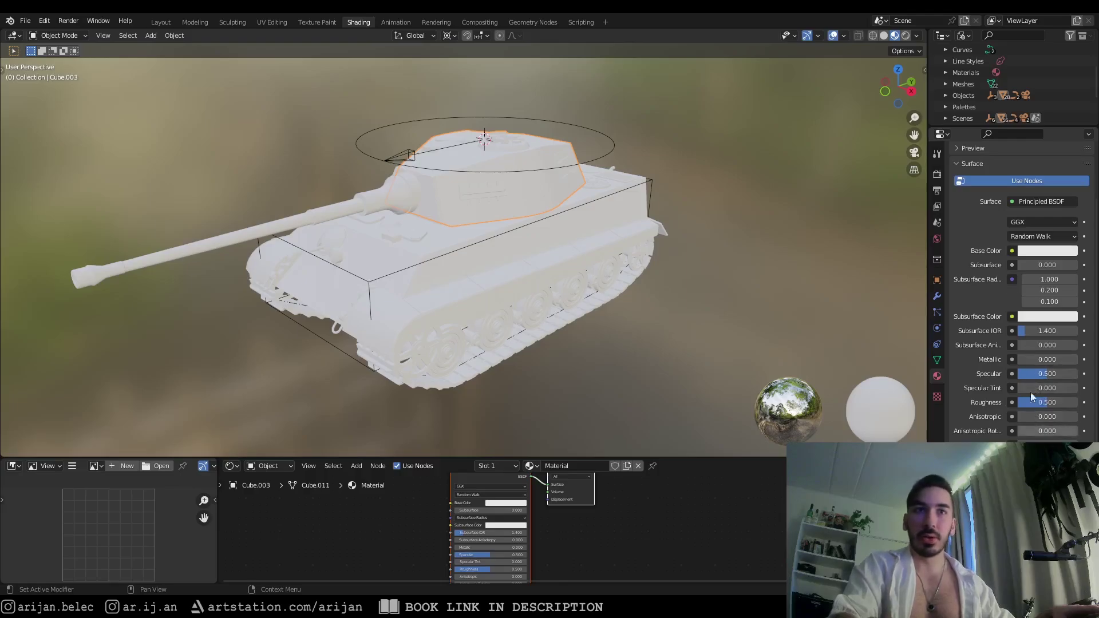
scroll(1030, 393, "down", 2)
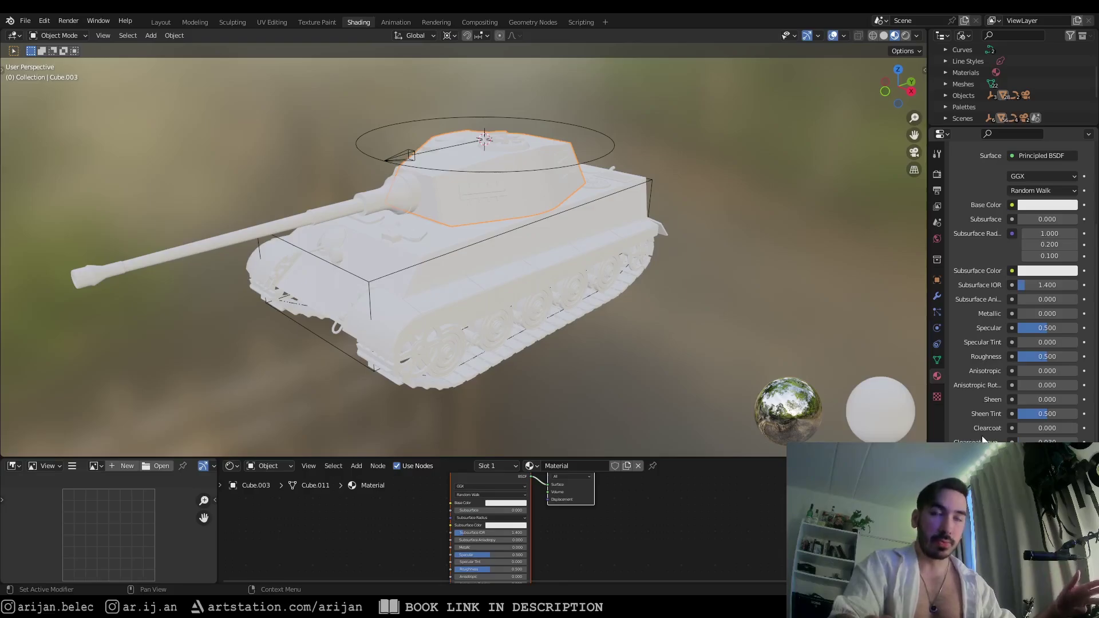
scroll(984, 352, "up", 6)
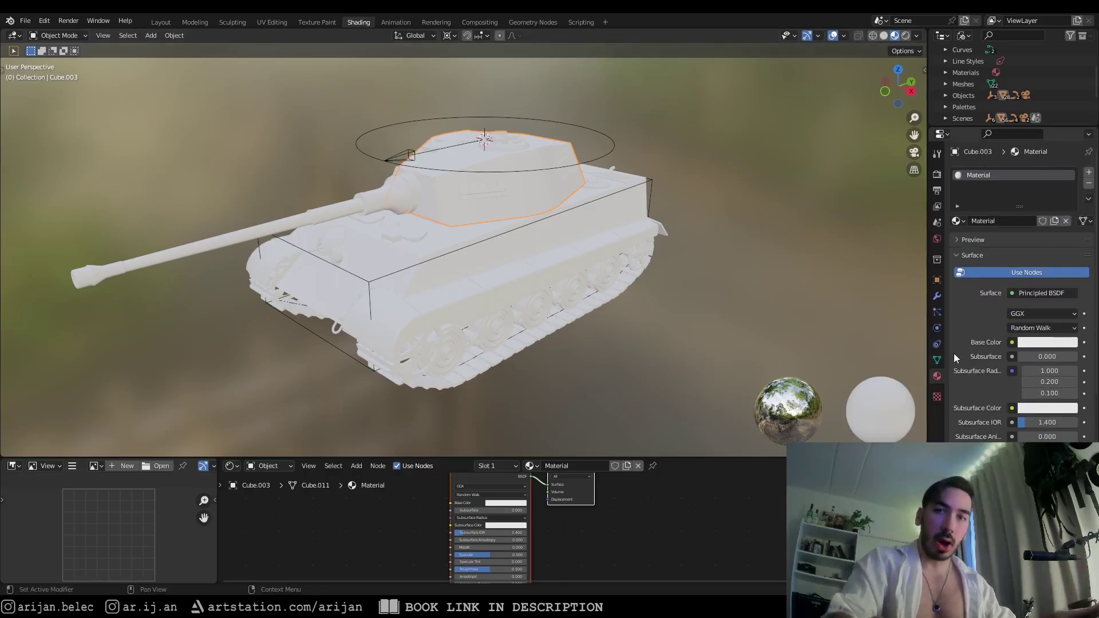
Set the turret material's base color to a dark green with hue 0.281 and saturation 0.825
middle_click_drag(893, 320, 977, 329)
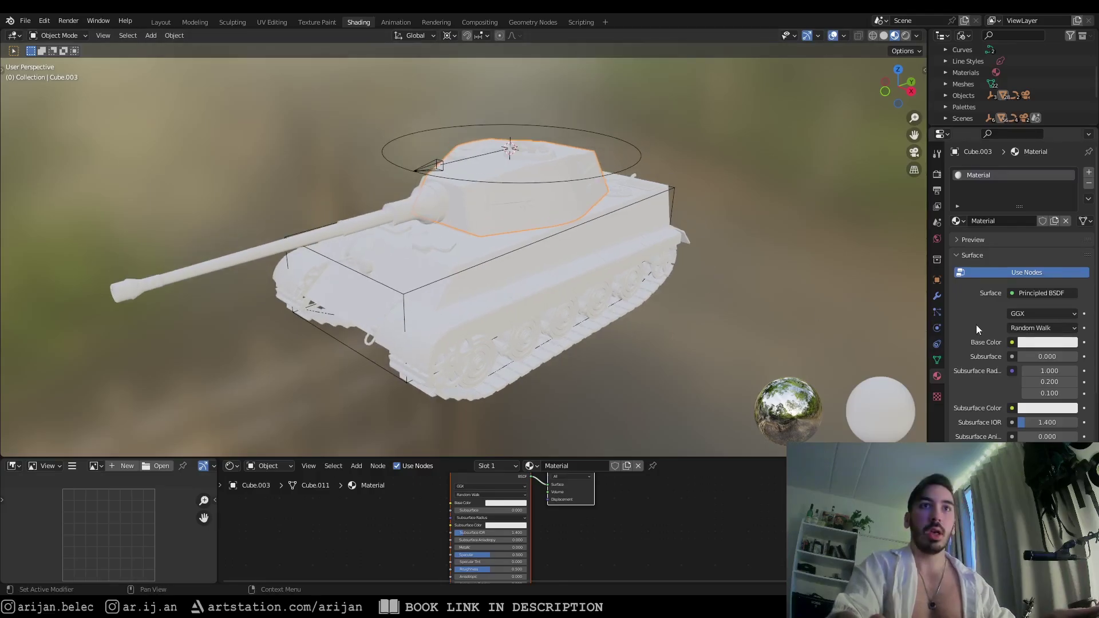
left_click(1033, 343)
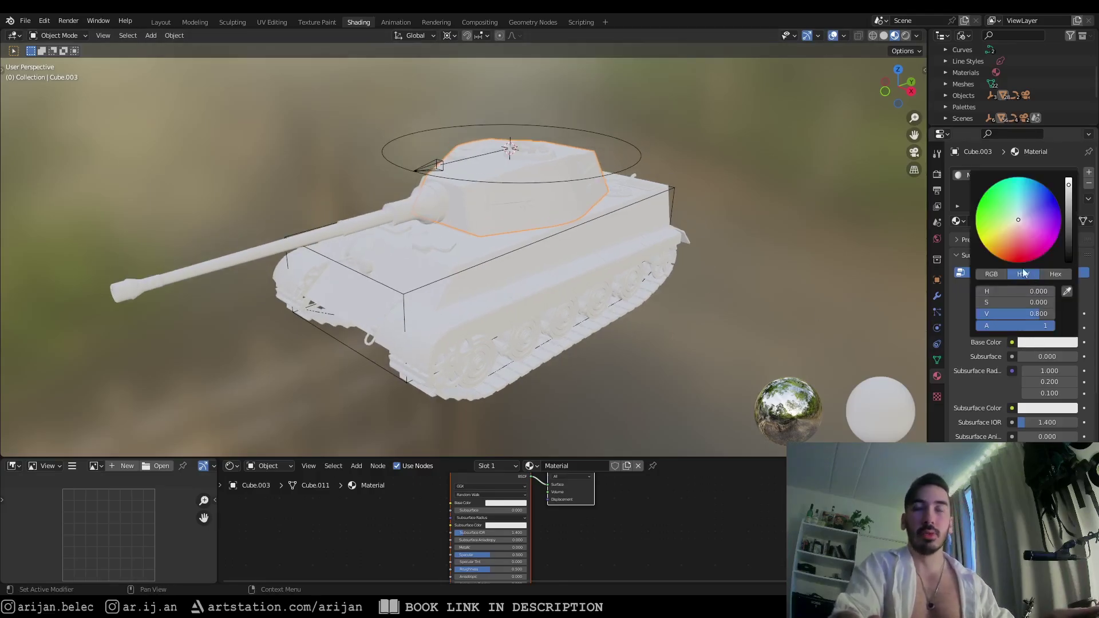
left_click(1048, 344)
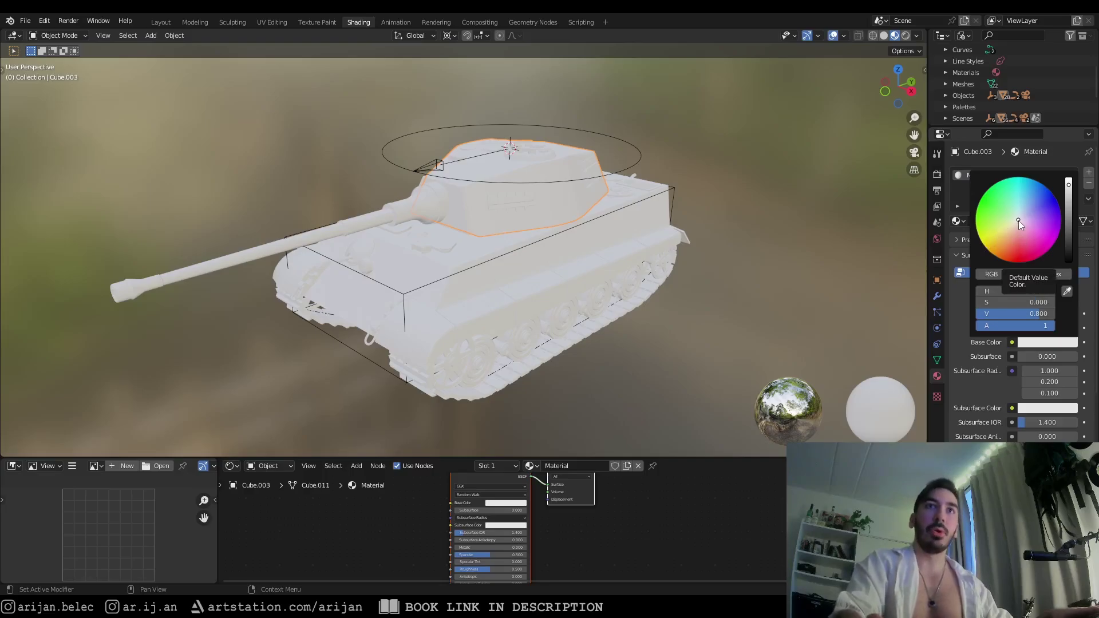
mouse_move(995, 212)
left_mouse_down()
mouse_move(989, 204)
mouse_move(1001, 248)
mouse_move(1042, 239)
mouse_move(1033, 200)
mouse_move(996, 197)
mouse_move(986, 220)
mouse_move(1040, 244)
mouse_move(1036, 197)
mouse_move(990, 190)
mouse_move(975, 219)
mouse_move(995, 219)
left_mouse_up()
left_click(1046, 346)
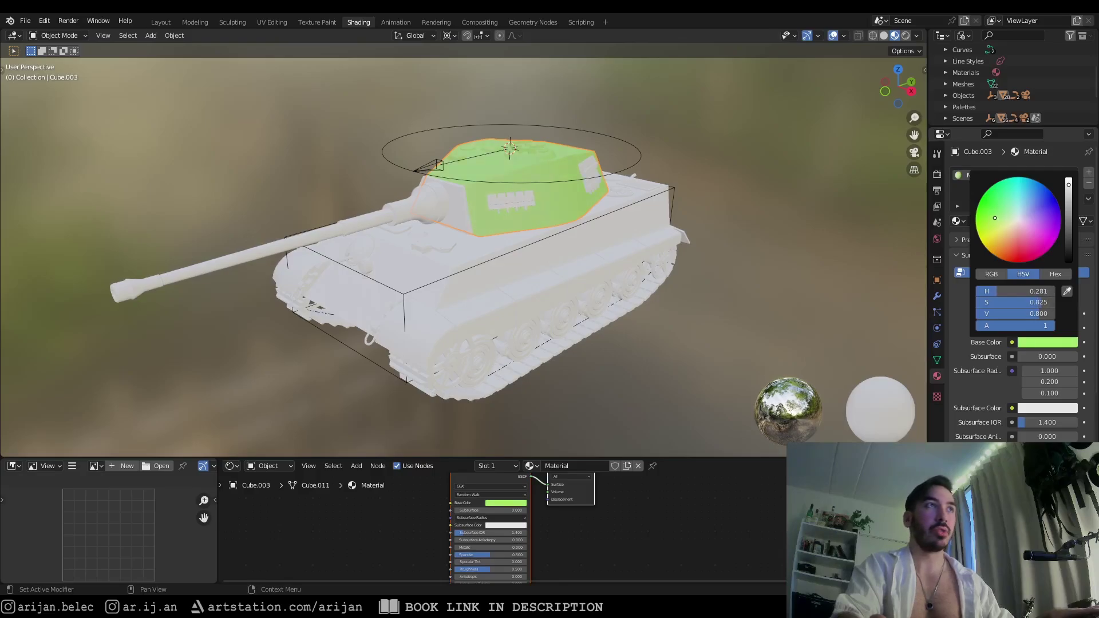
left_click_drag(1069, 185, 1069, 235)
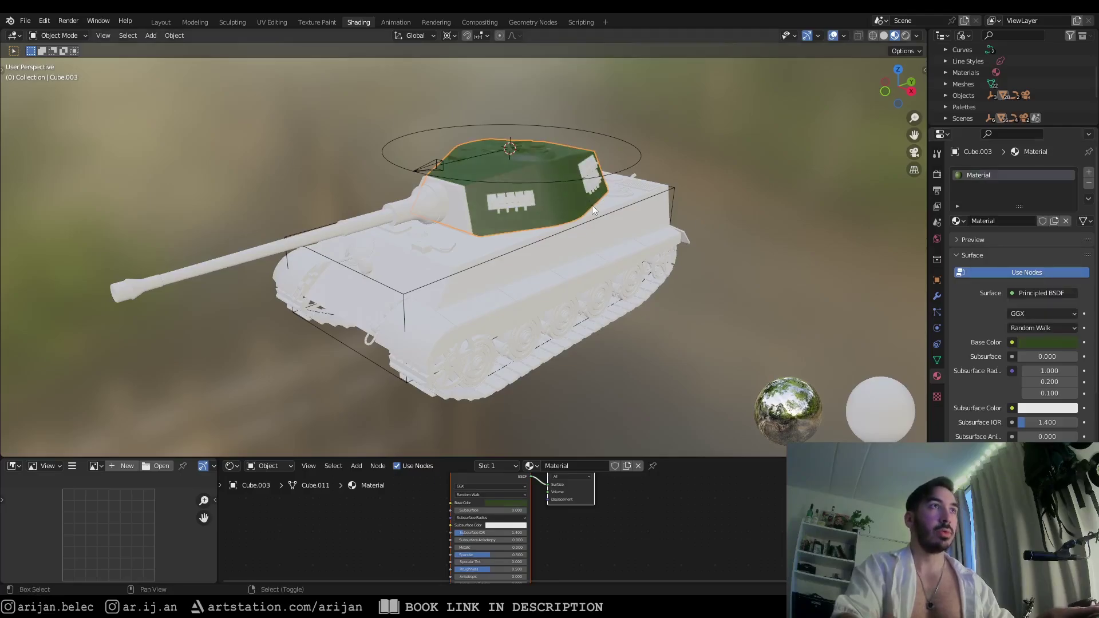
Examine the colored turret up close from several sides and review the surface settings of its material
scroll(658, 269, "up", 5)
middle_click_drag(658, 269, 521, 214)
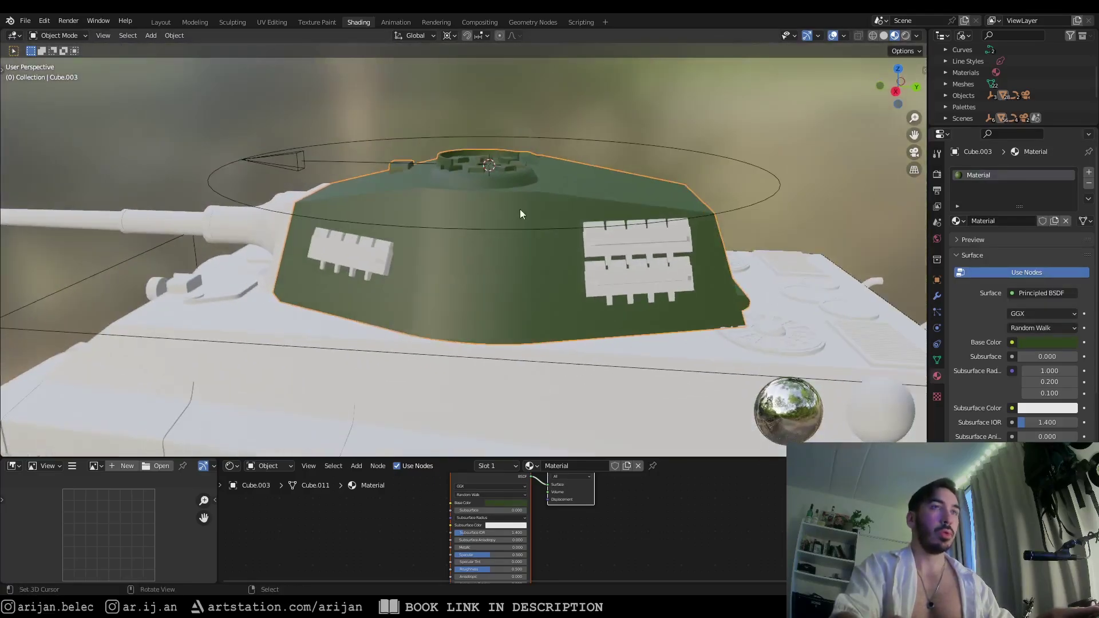
middle_click_drag(582, 289, 469, 189)
left_click(1048, 343)
left_click(1029, 342)
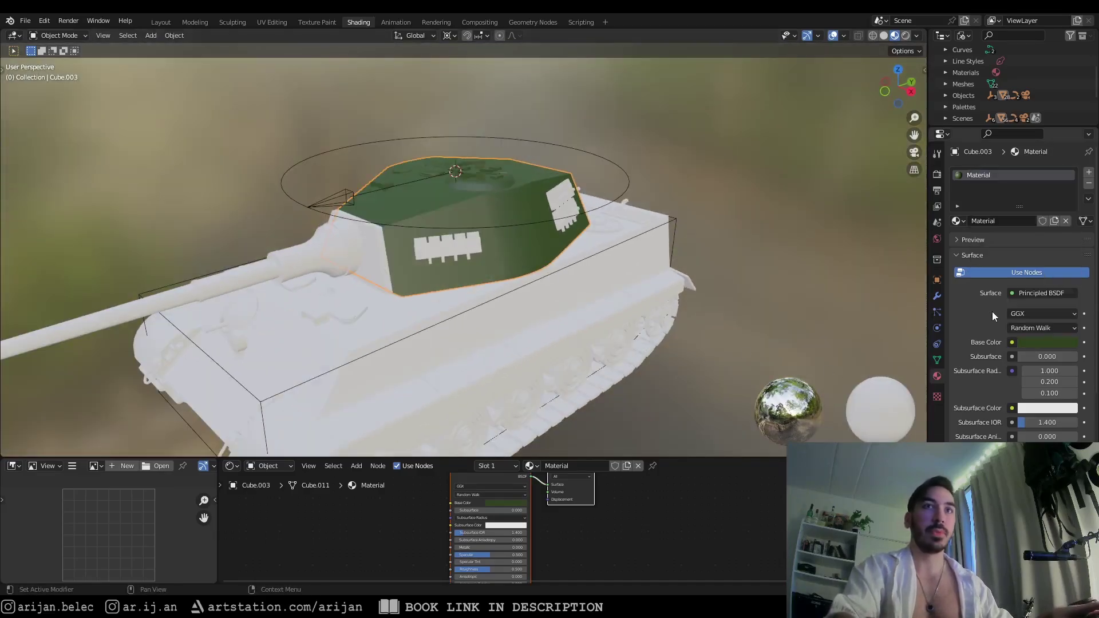
scroll(999, 307, "down", 5)
scroll(961, 311, "down", 1)
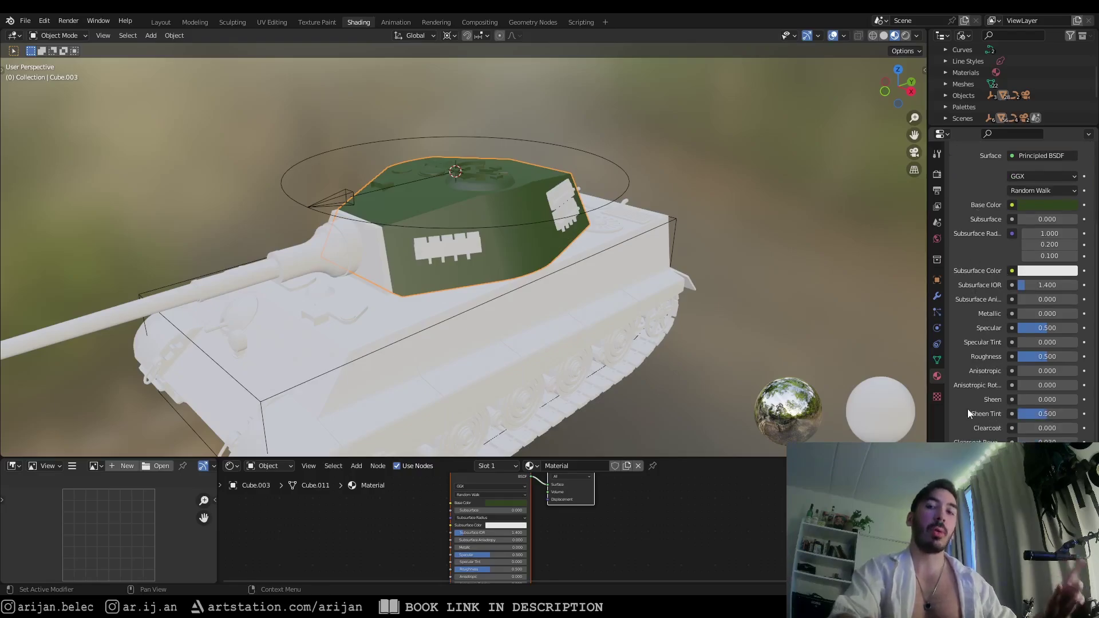
middle_click_drag(658, 360, 541, 338)
scroll(542, 338, "up", 3)
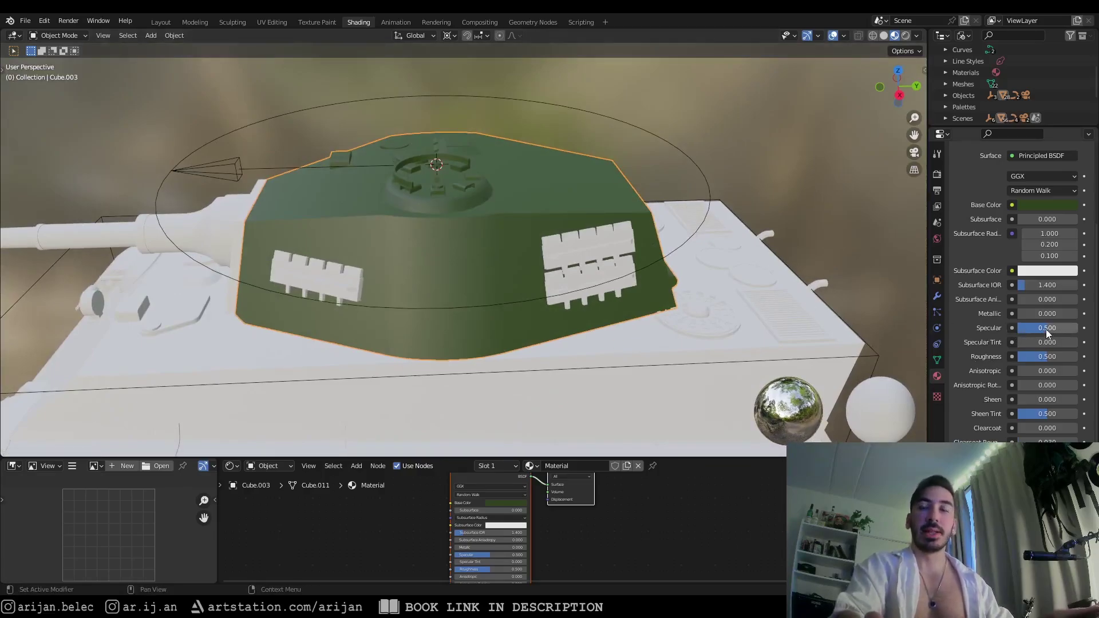
Lower the specular of the turret's material to 0.000 and inspect the turret's surface from several angles
middle_click_drag(830, 321, 722, 304)
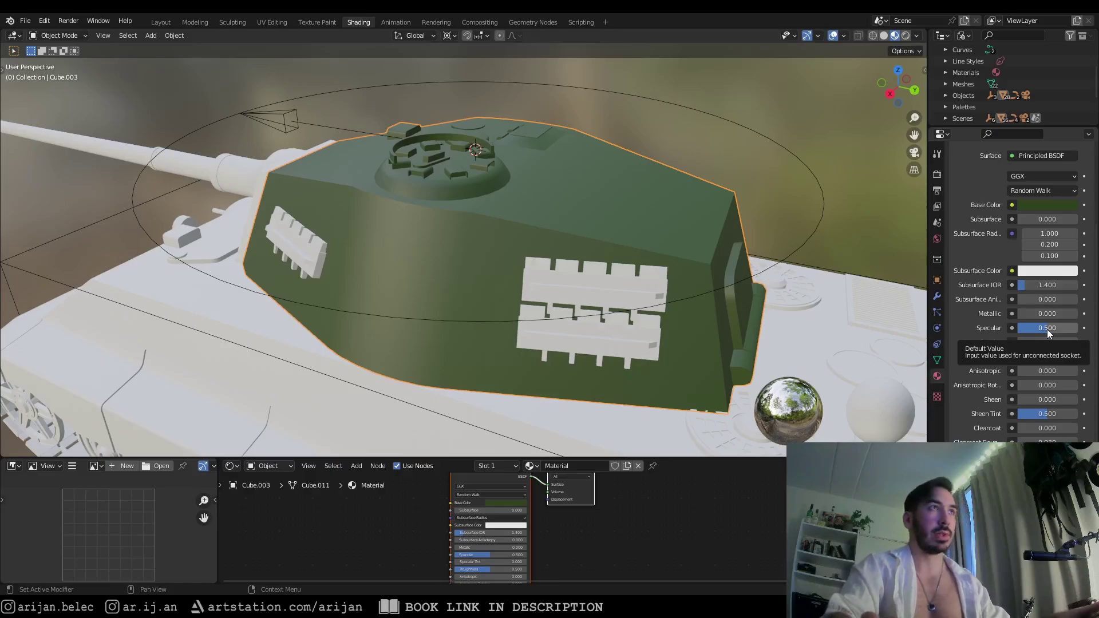
left_click_drag(1049, 328, 1014, 328)
middle_click_drag(659, 286, 569, 213)
middle_click_drag(485, 199, 563, 298)
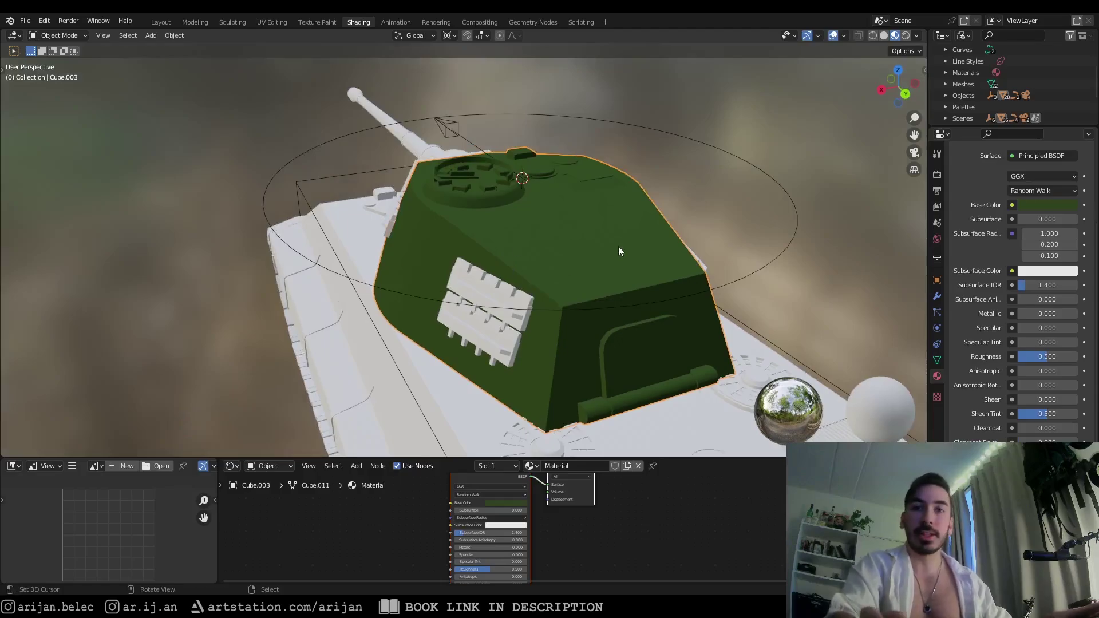
middle_click_drag(599, 229, 471, 203)
middle_click_drag(534, 239, 682, 293)
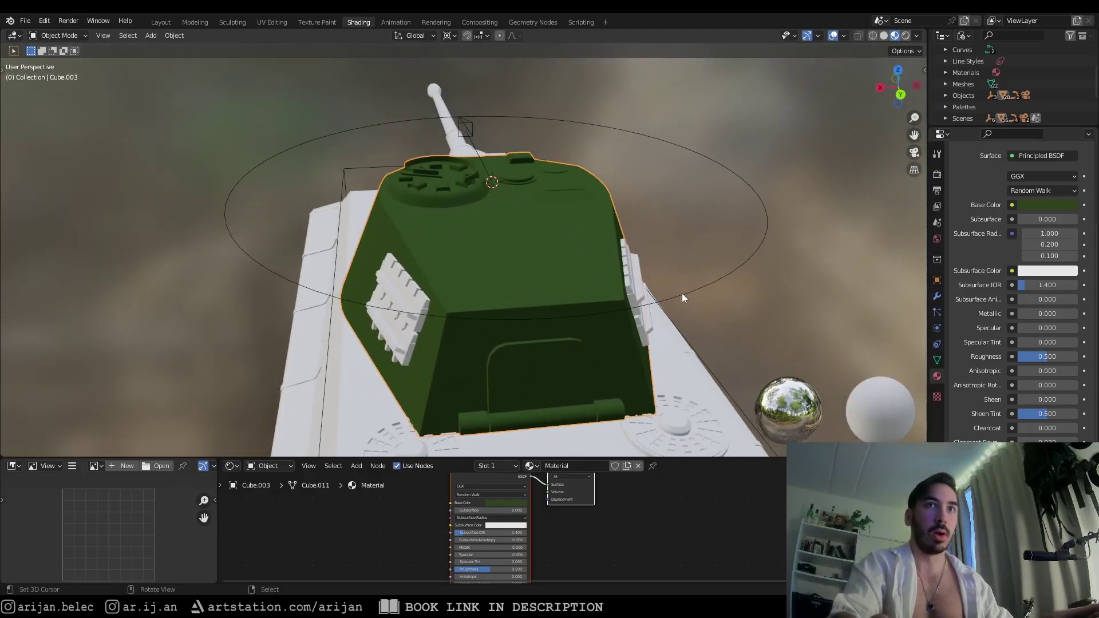
Try the turret material's specular at 1.000, inspect the reflections around the turret and settle on a specular of 0.509
left_click_drag(1025, 331, 1056, 331)
middle_click_drag(624, 301, 813, 303)
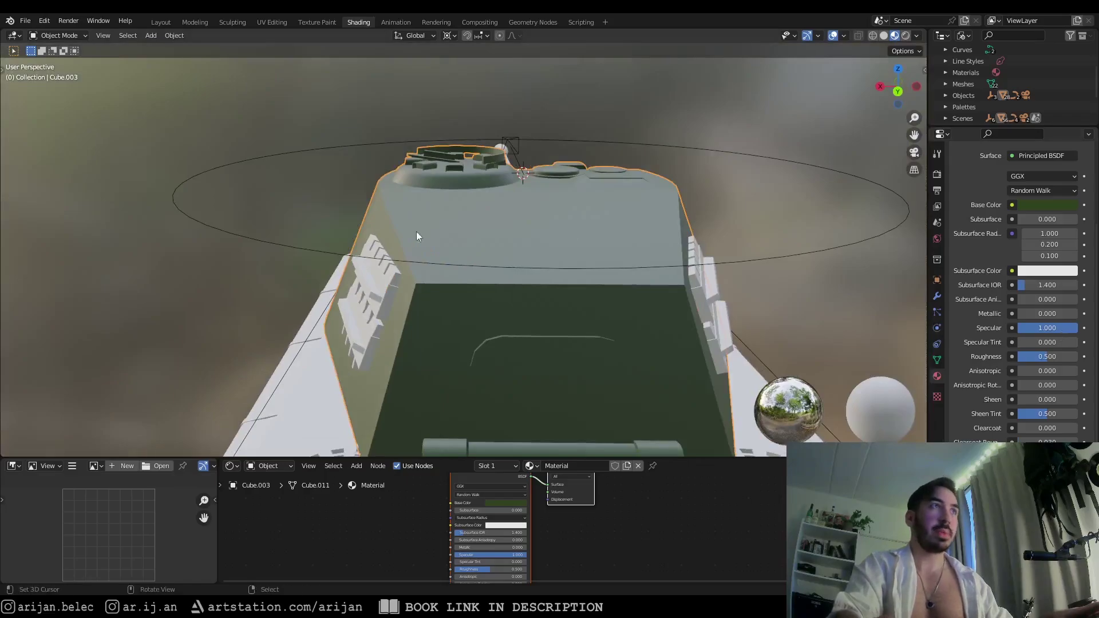
middle_click_drag(417, 231, 438, 192)
scroll(237, 80, "down", 3)
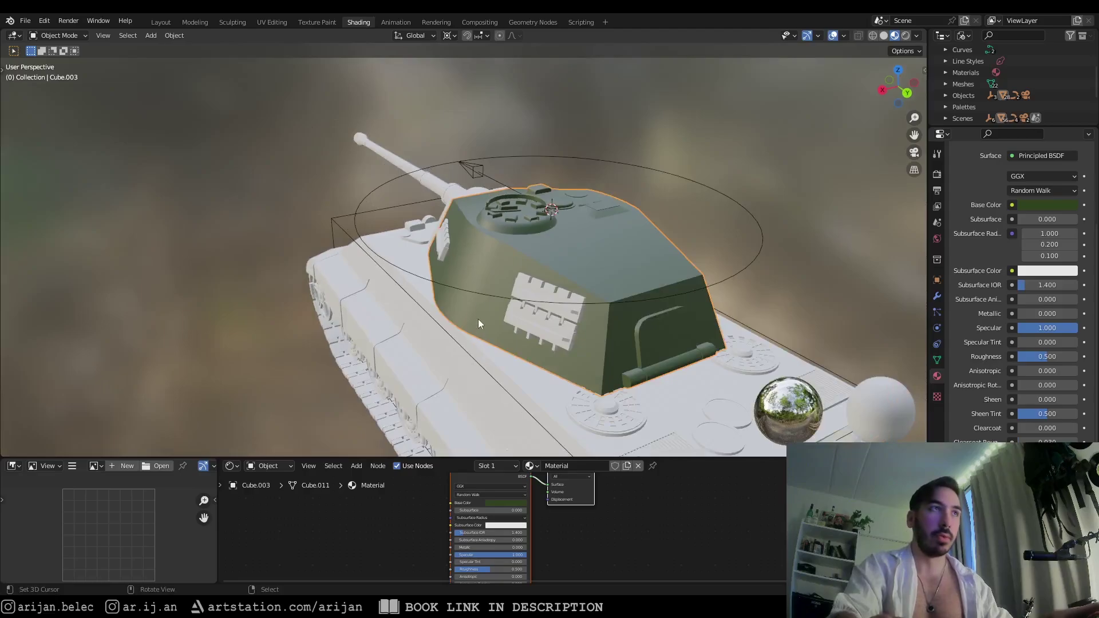
middle_click_drag(479, 318, 556, 294)
middle_click_drag(721, 245, 739, 264)
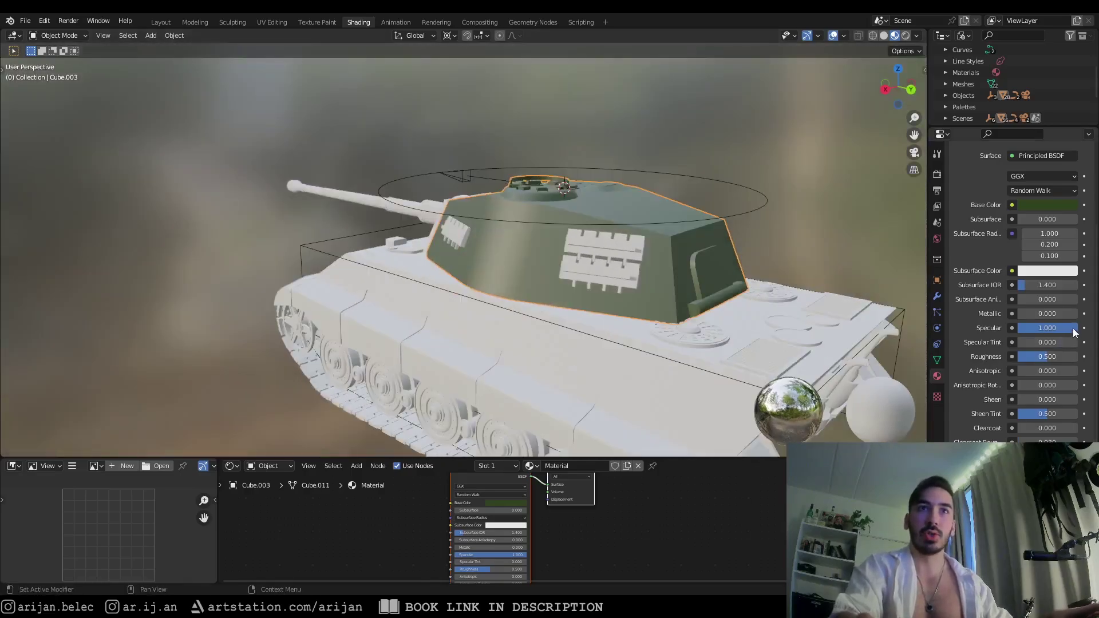
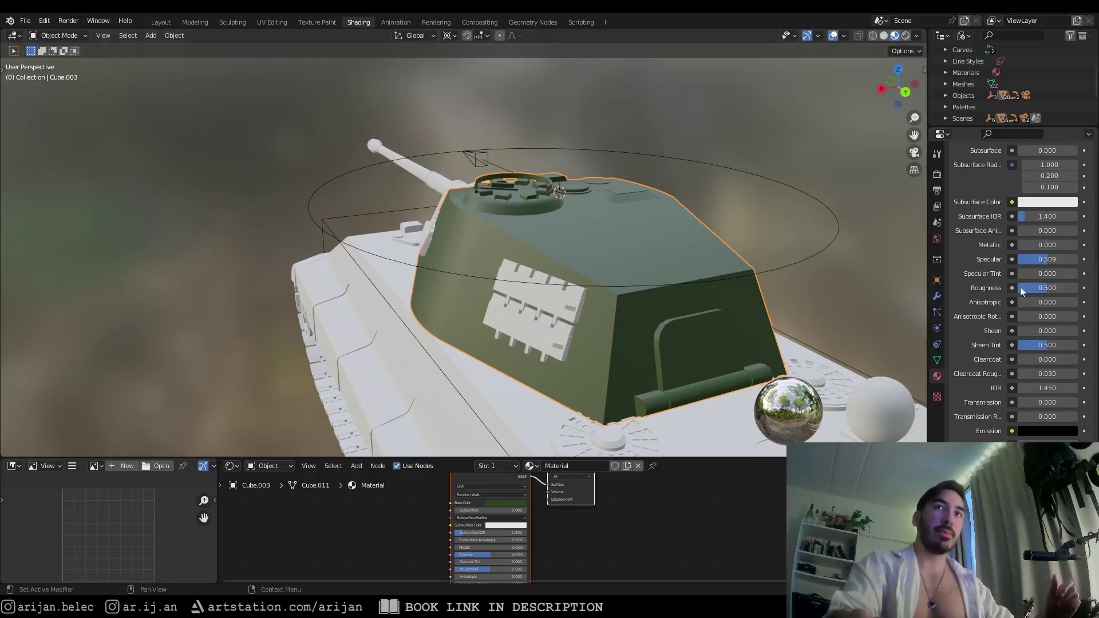
Lower the turret material's roughness to 0.000 and inspect the reflections on the turret roof up close
left_click_drag(1048, 288, 1019, 287)
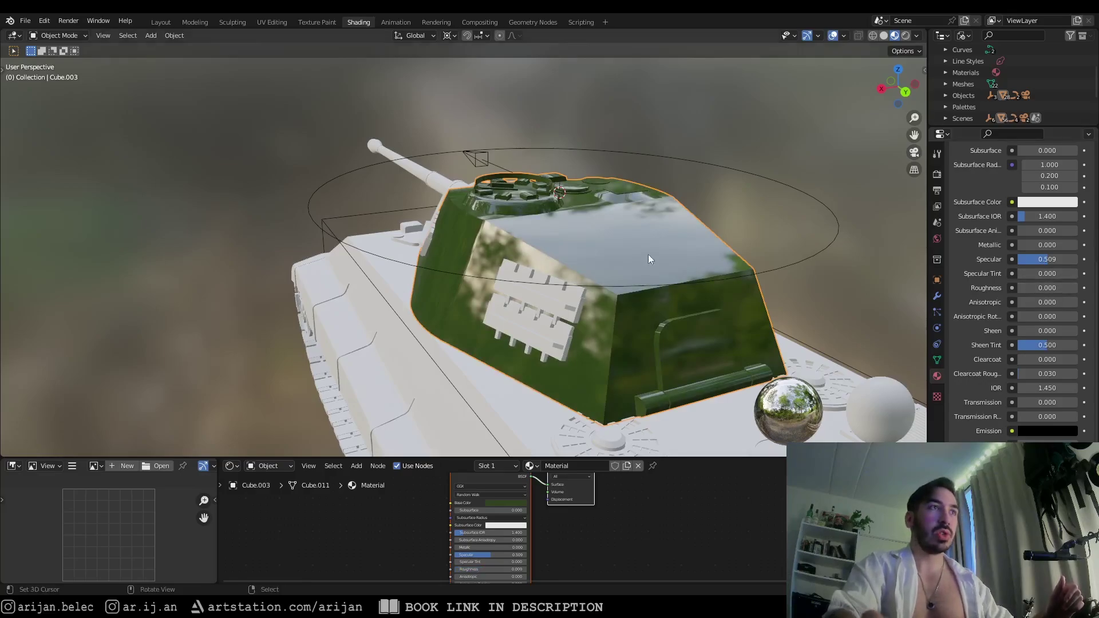
middle_click_drag(648, 254, 636, 340)
scroll(556, 268, "up", 5)
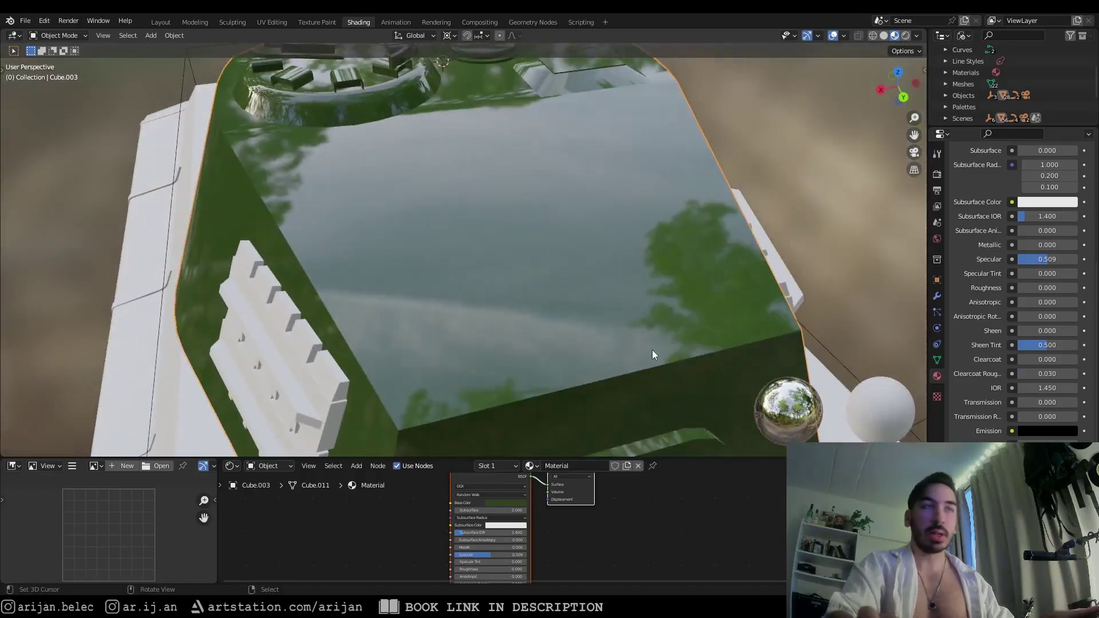
scroll(658, 336, "down", 4)
scroll(657, 337, "up", 5)
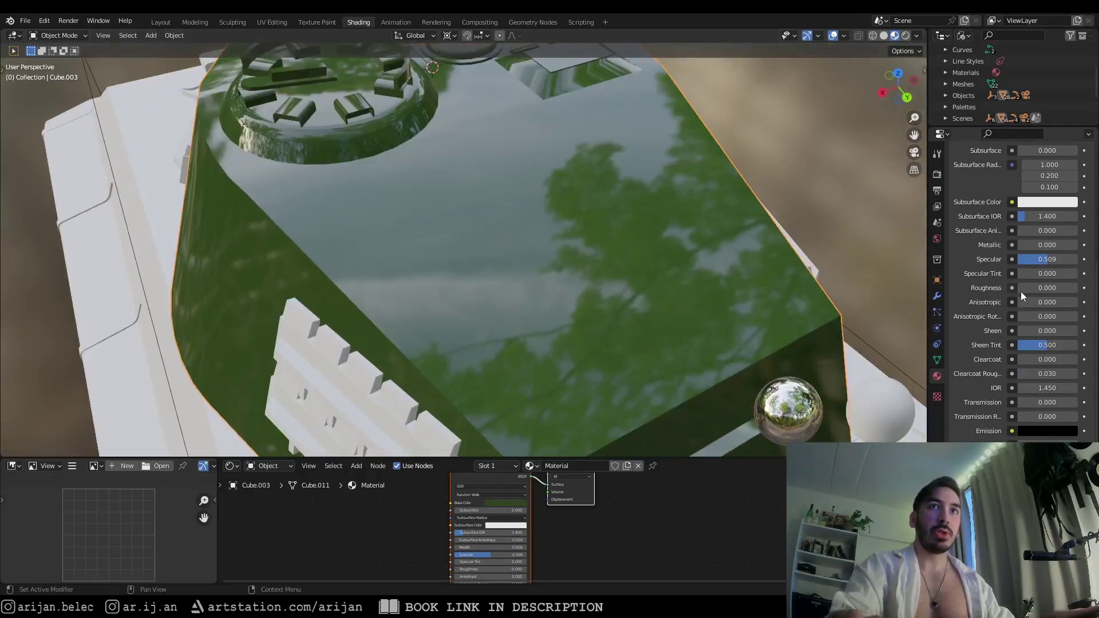
Try a high roughness of about 0.83 on the turret's material and bring it back down to 0.000
left_click_drag(1019, 289, 1077, 289)
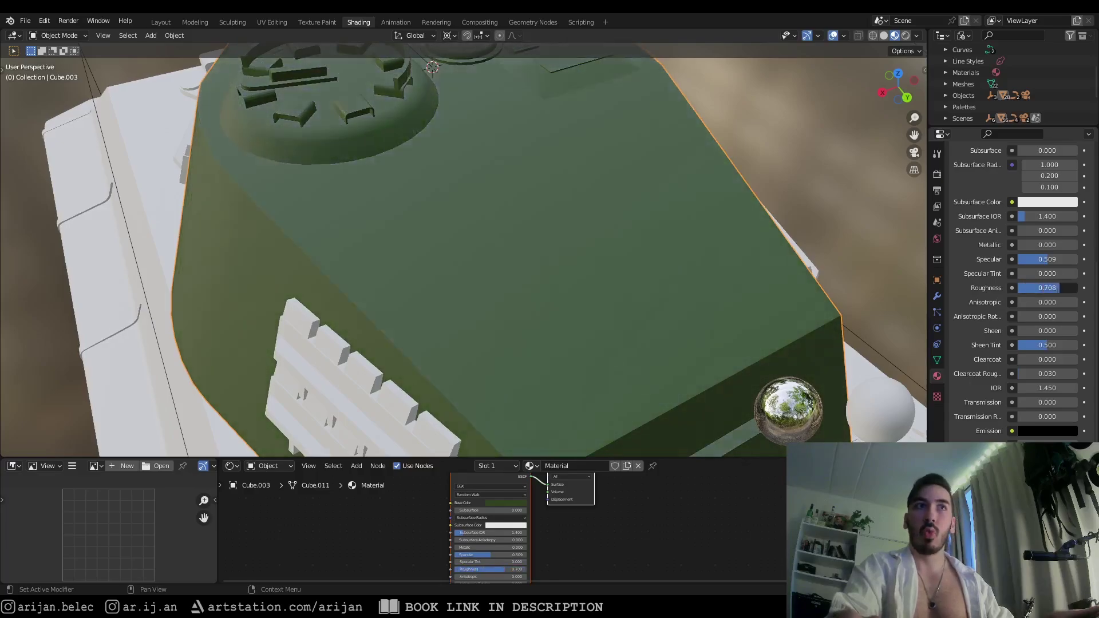
scroll(458, 251, "down", 5)
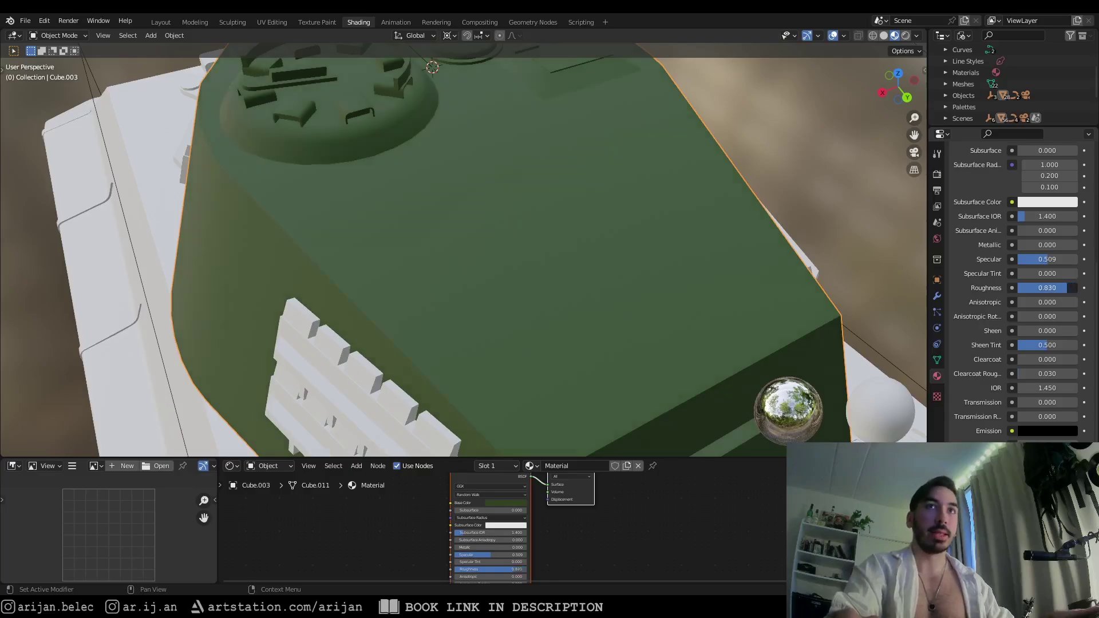
left_click_drag(1076, 288, 1018, 288)
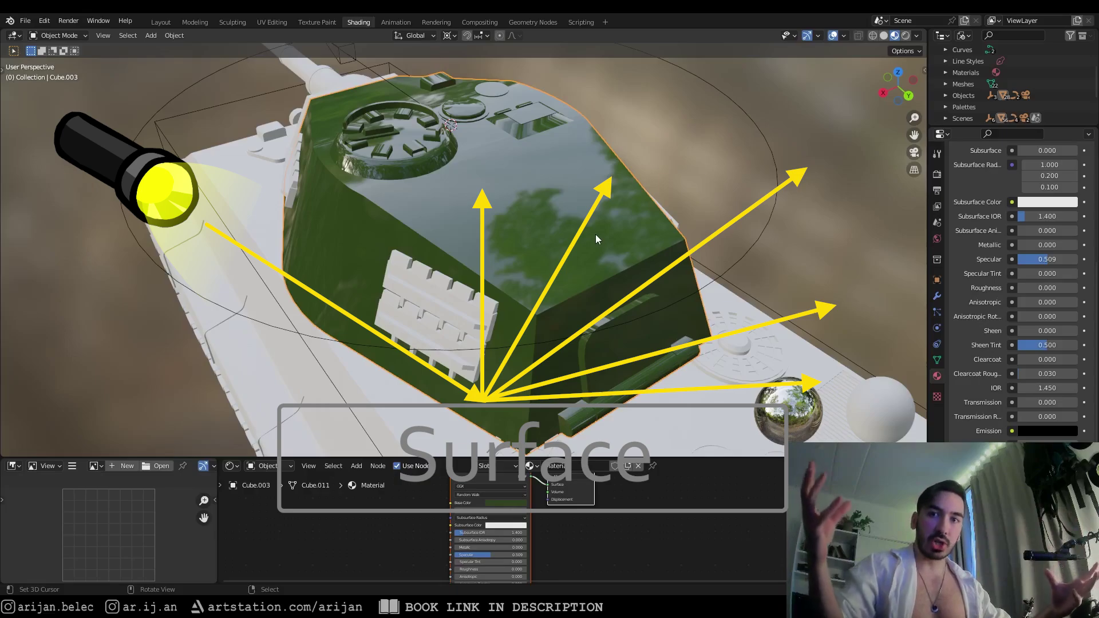
left_click(1053, 289)
left_click(912, 336)
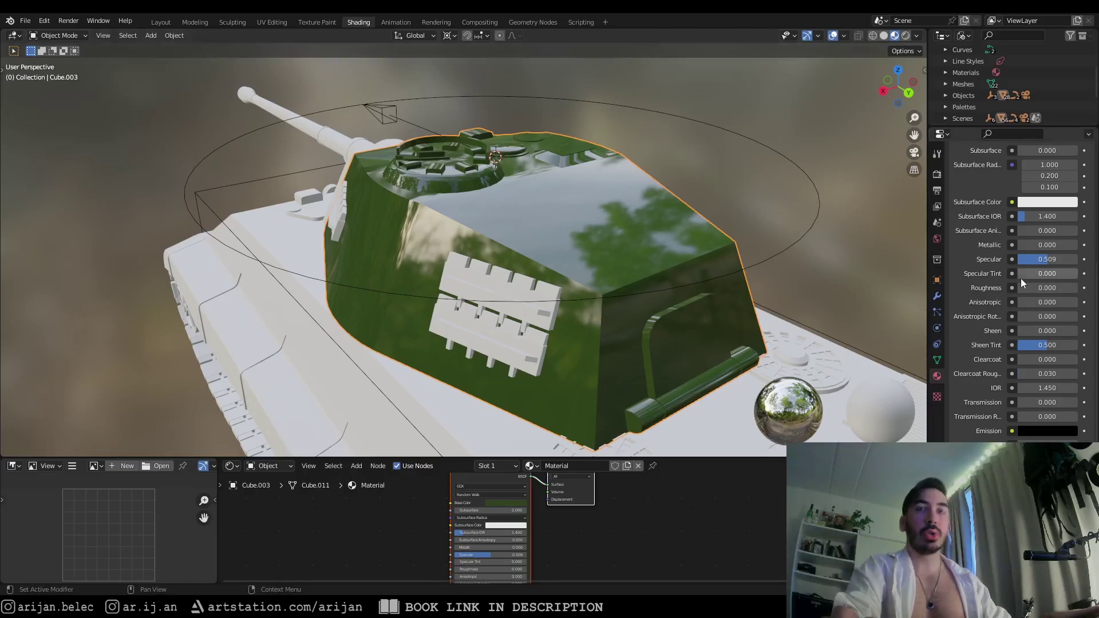
Set the turret material's roughness to 0.321 and check its shine from several sides
left_click_drag(1024, 283, 1041, 283)
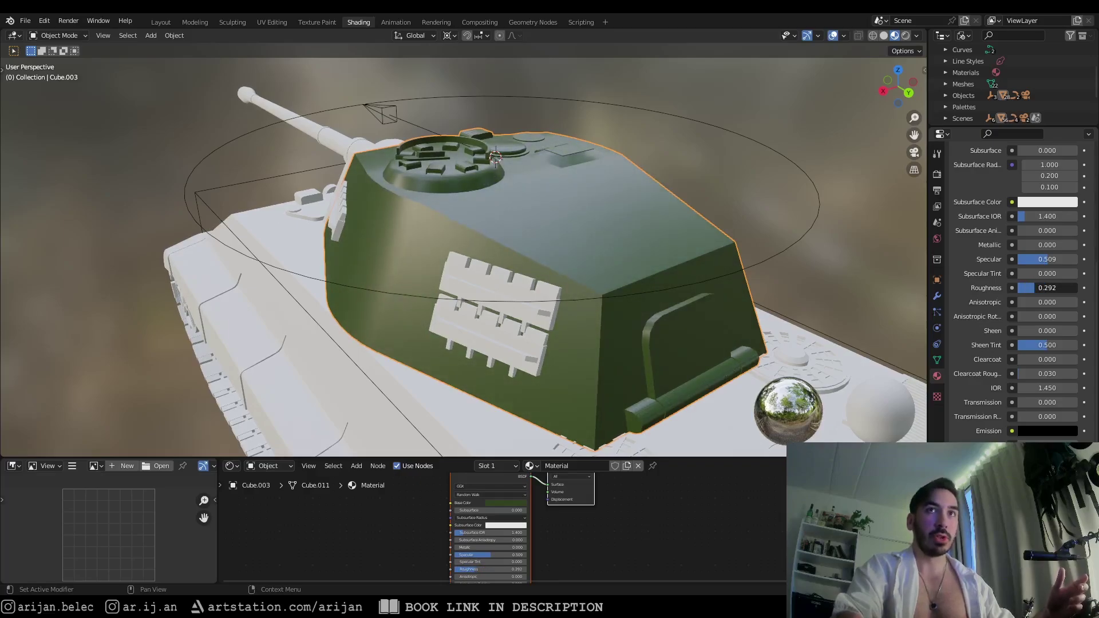
middle_click_drag(463, 342, 538, 308)
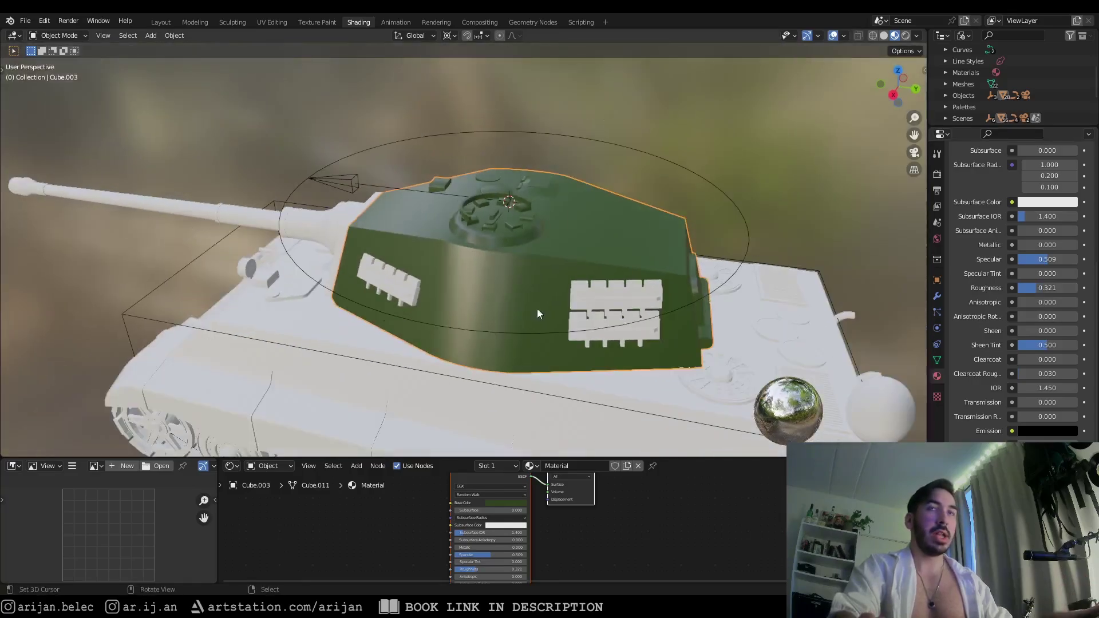
middle_click_drag(689, 317, 630, 338)
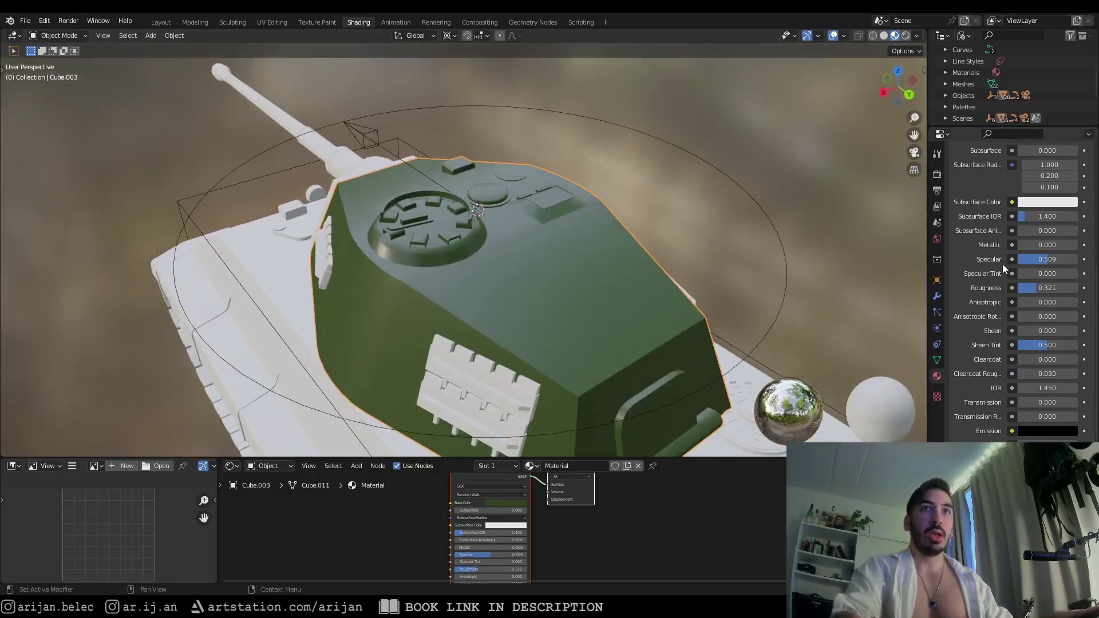
scroll(1052, 259, "up", 1)
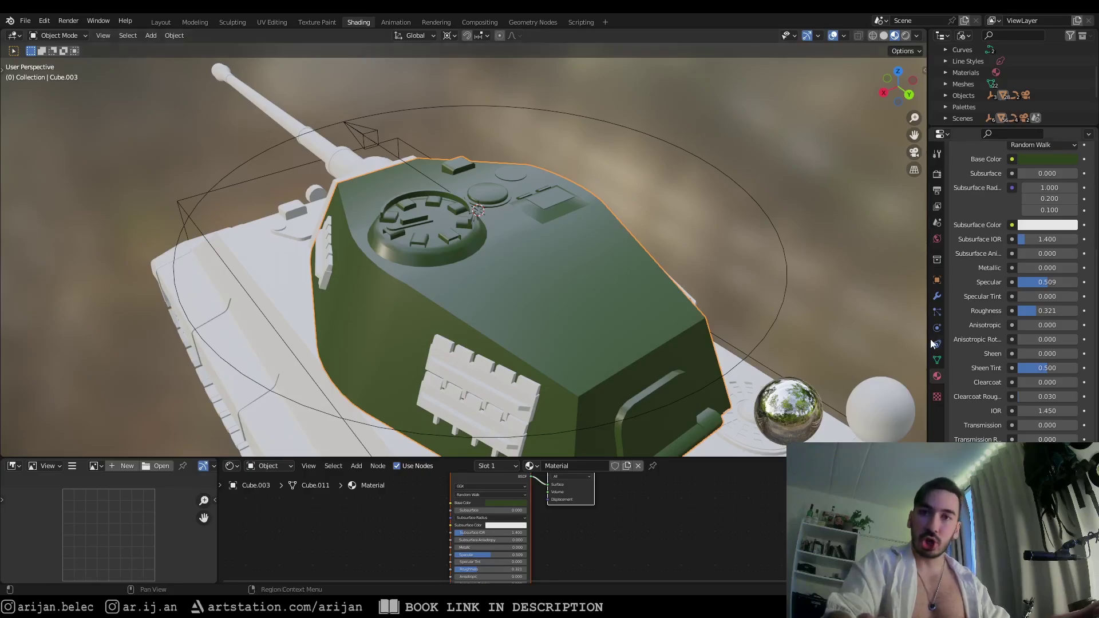
middle_click_drag(813, 270, 780, 272)
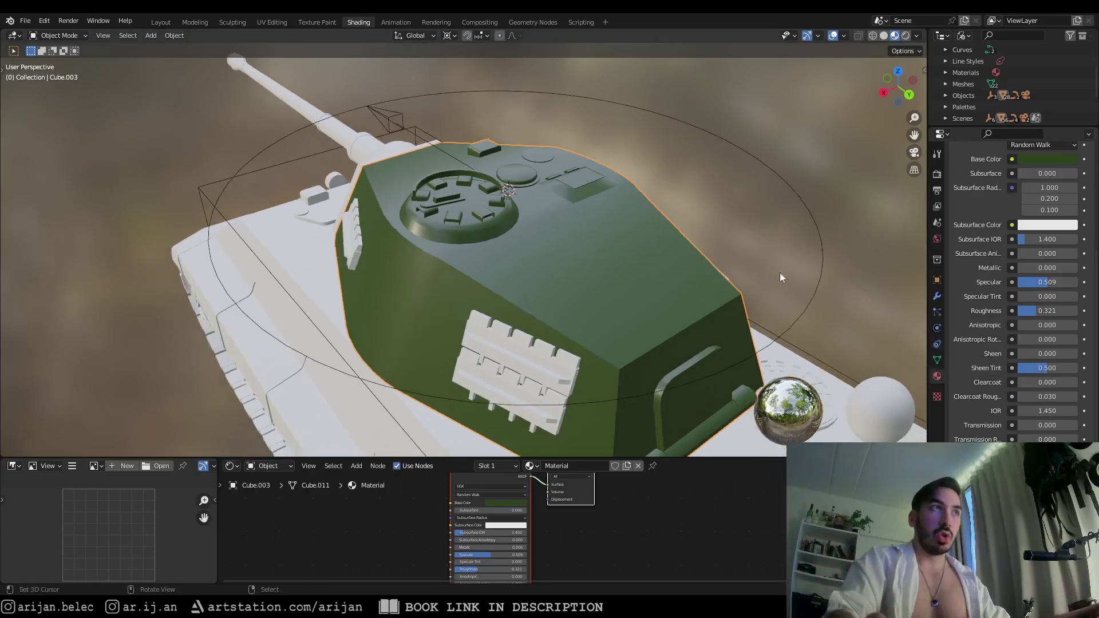
Try the turret material's metallic at 1.000, inspect the effect on the turret and reset it to 0.000
scroll(1015, 283, "down", 2)
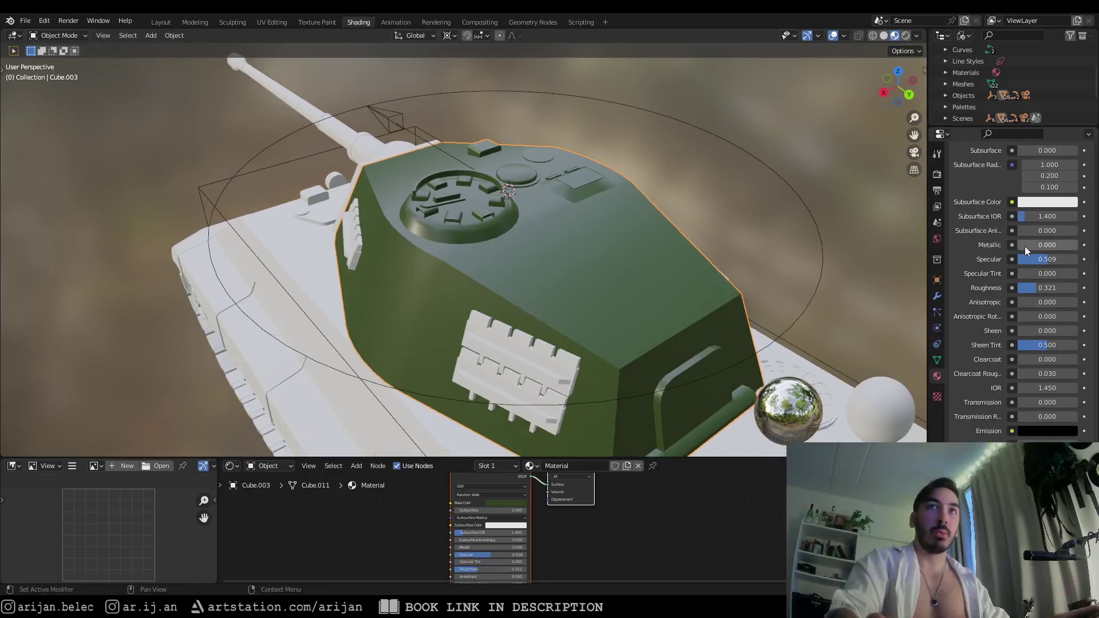
left_click_drag(1025, 246, 1076, 246)
middle_click_drag(527, 311, 665, 310)
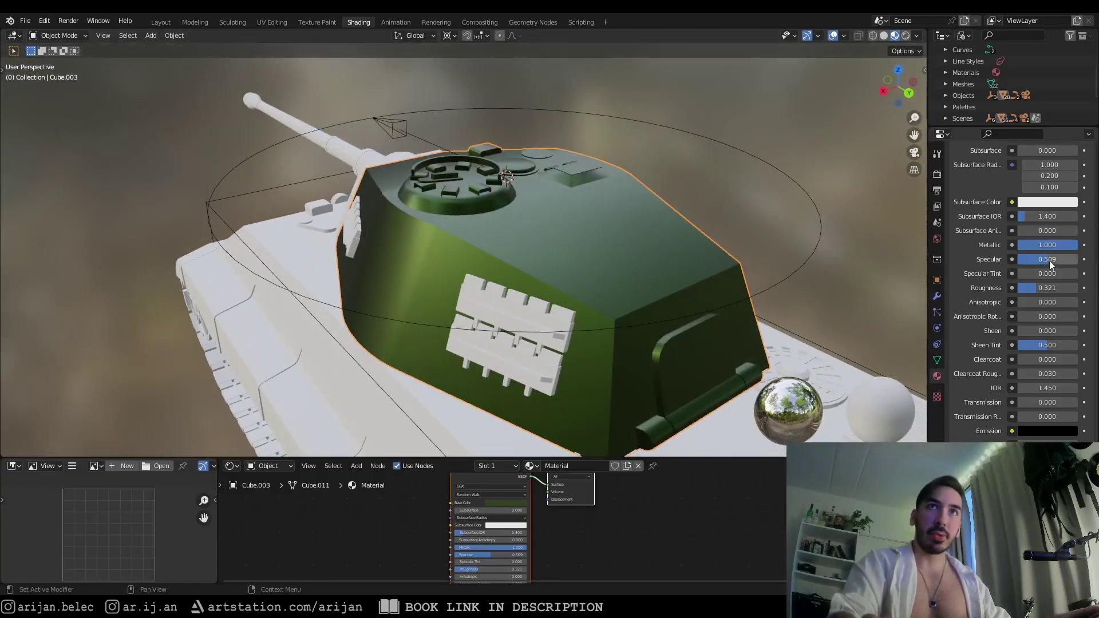
left_click_drag(1054, 245, 1007, 245)
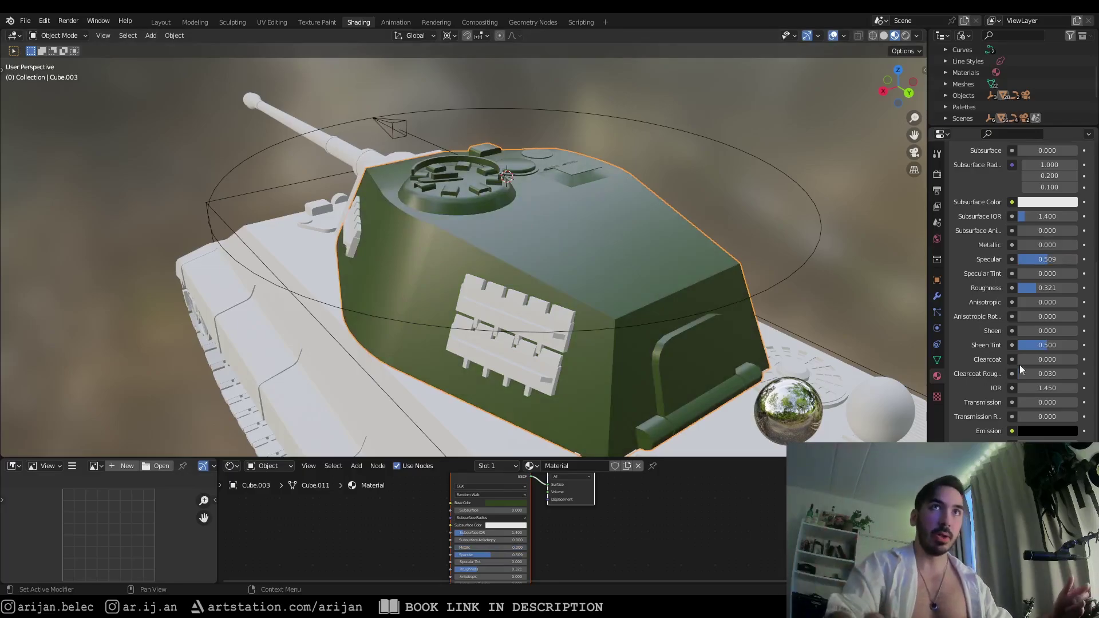
Examine the turret from its front and side and review the surface settings of its material
middle_click_drag(522, 329, 538, 326)
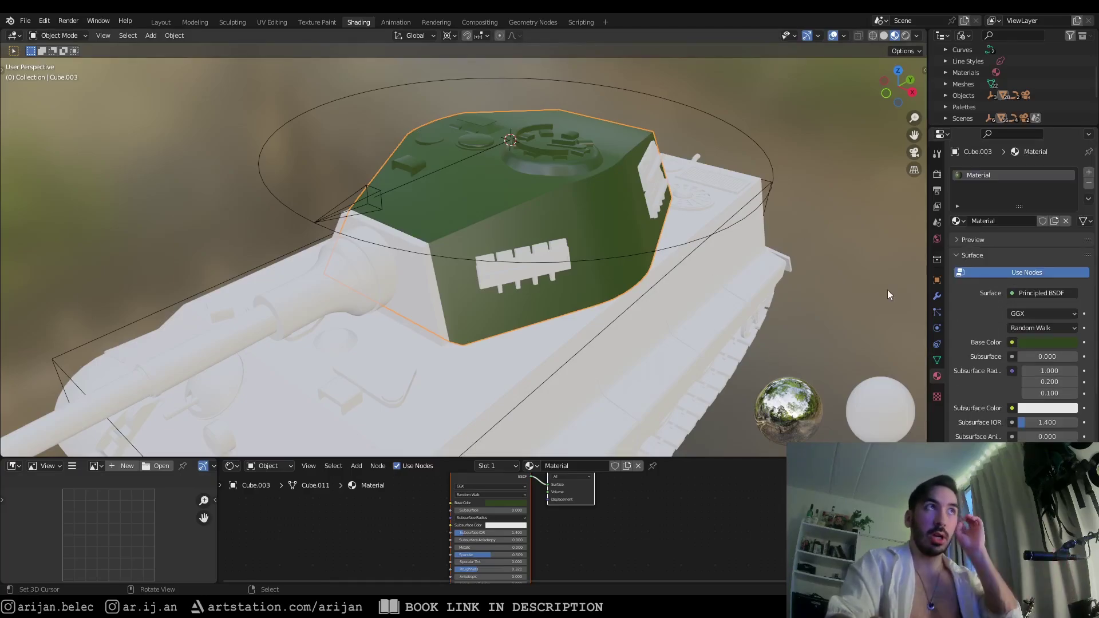
scroll(1019, 277, "down", 3)
scroll(1019, 343, "down", 3)
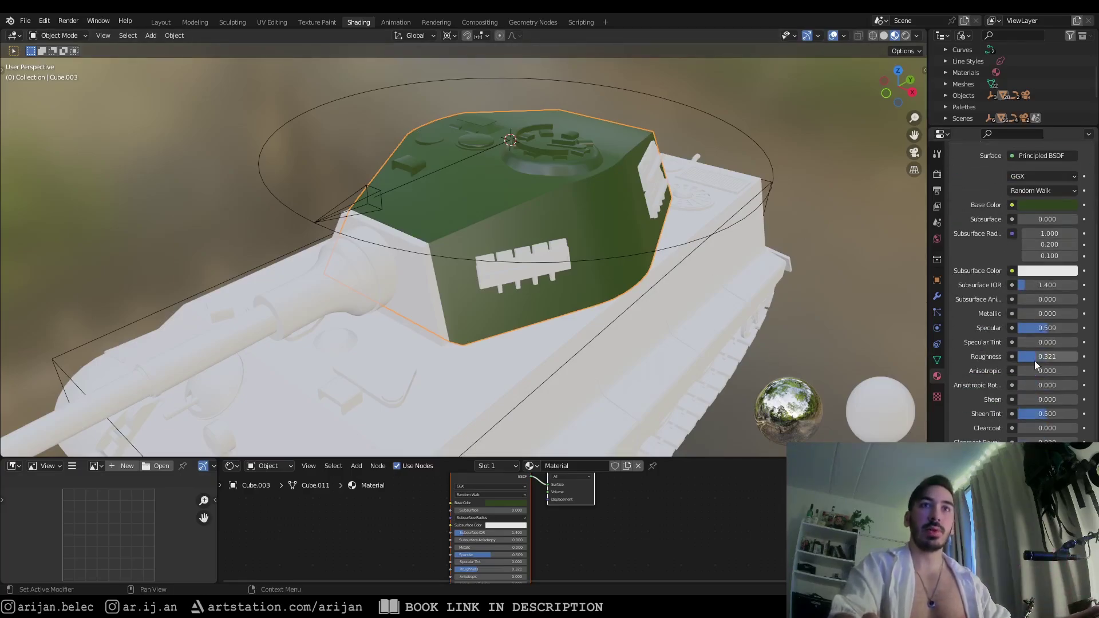
middle_click_drag(710, 184, 630, 189)
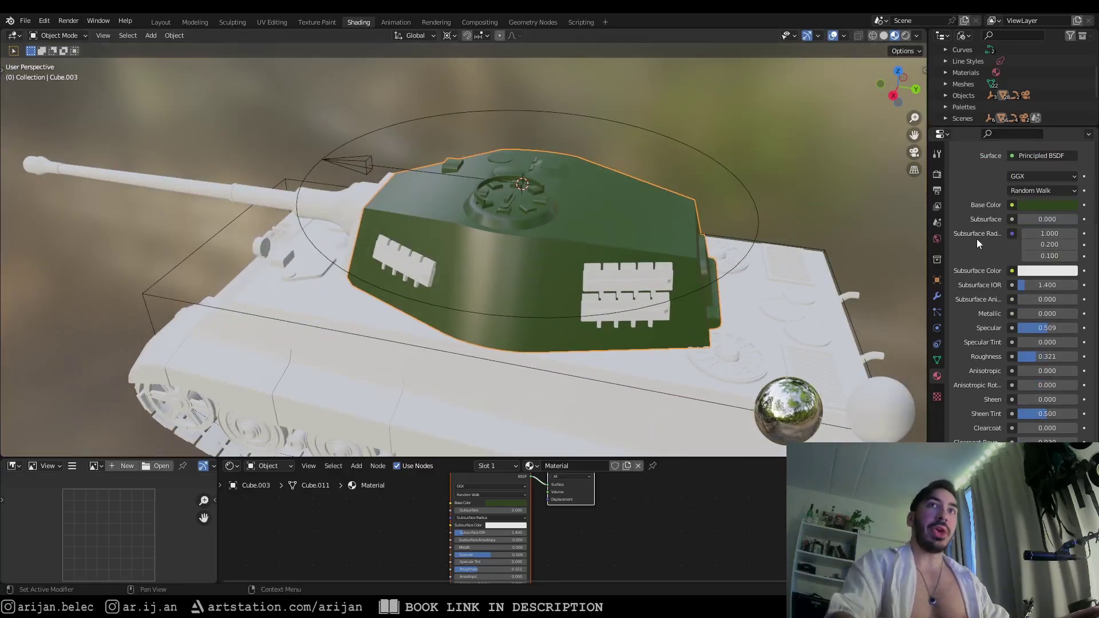
middle_click_drag(607, 239, 706, 243)
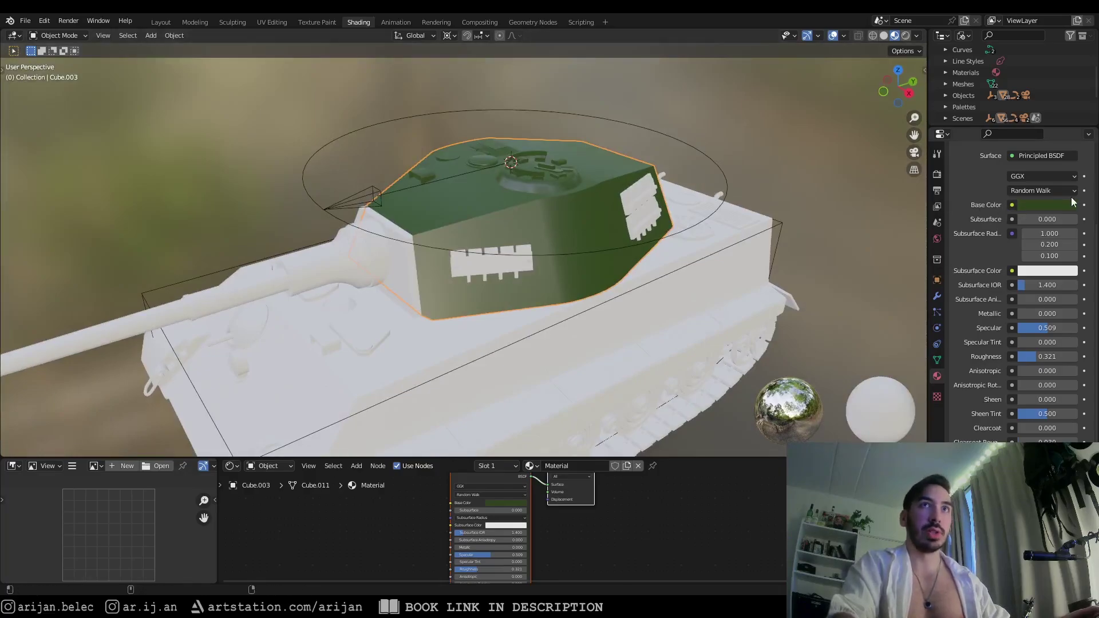
scroll(1071, 197, "up", 4)
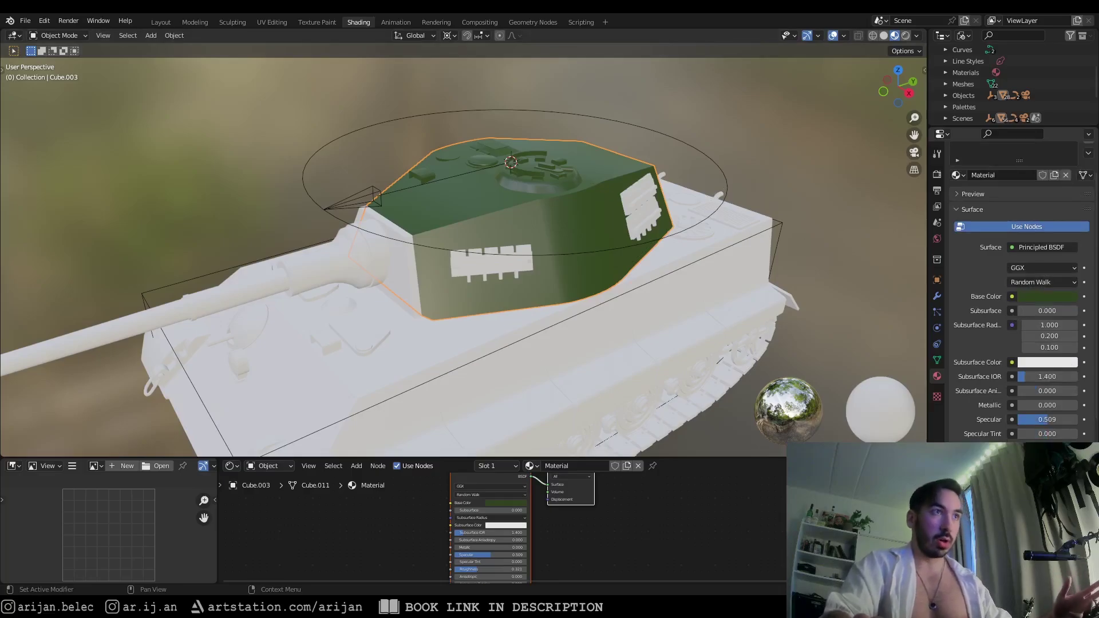
Enlarge the shader editor and frame the Principled BSDF node of the turret's material at a readable size
scroll(423, 530, "down", 1)
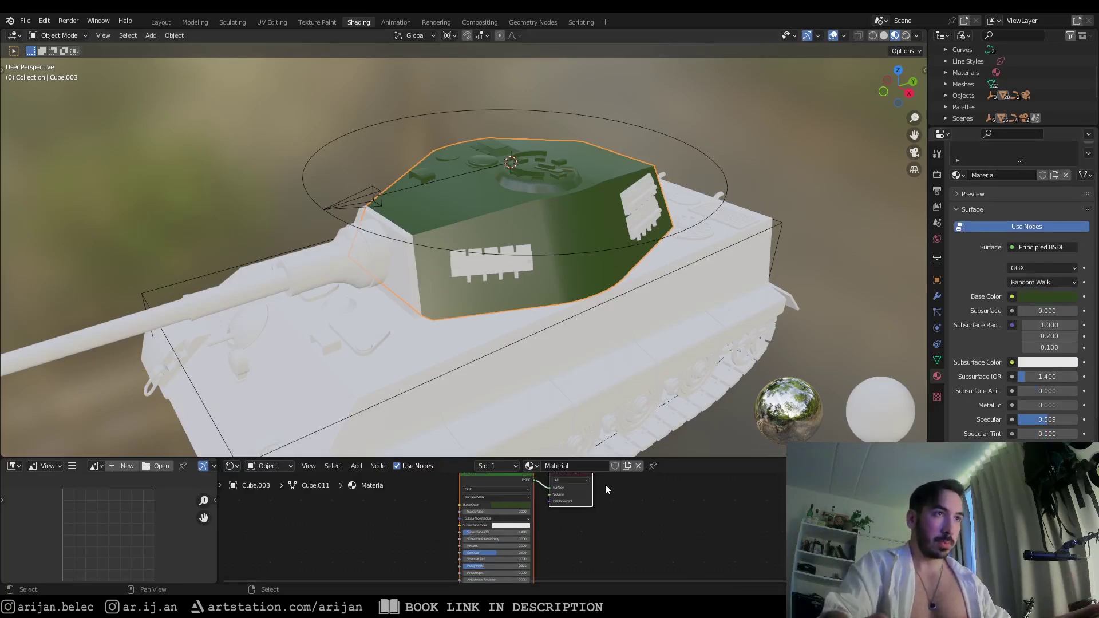
key("Home")
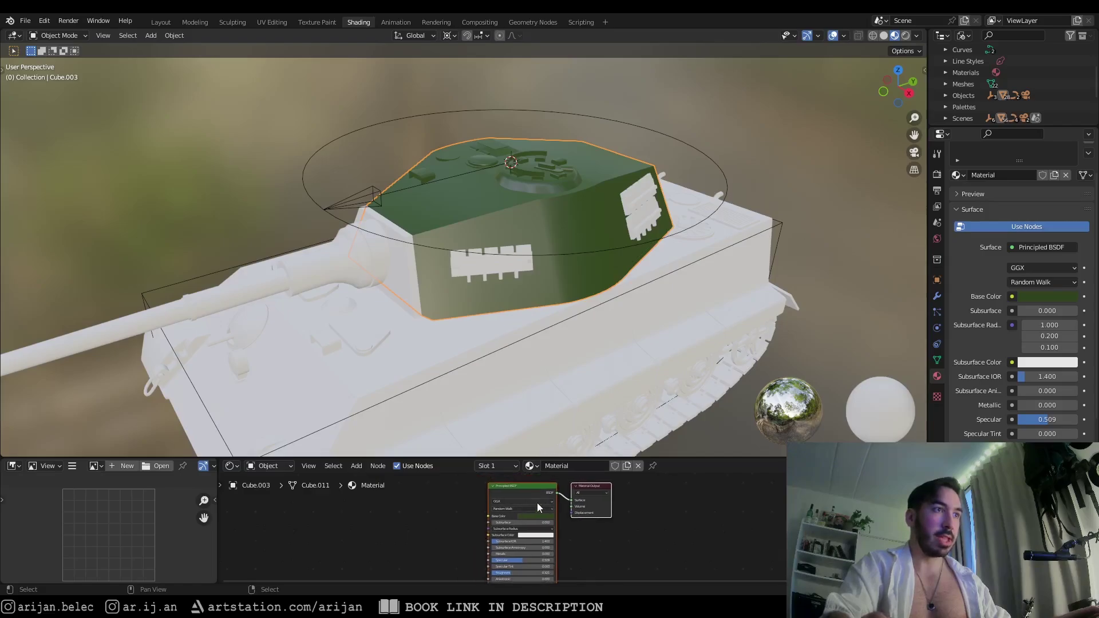
left_click_drag(569, 458, 568, 332)
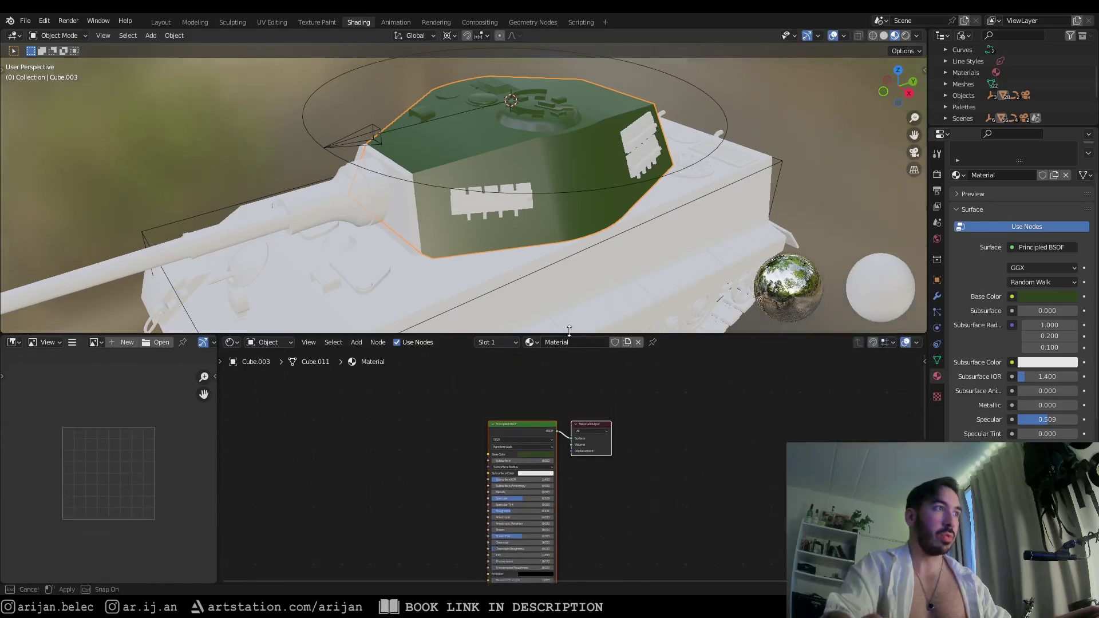
scroll(638, 412, "up", 2)
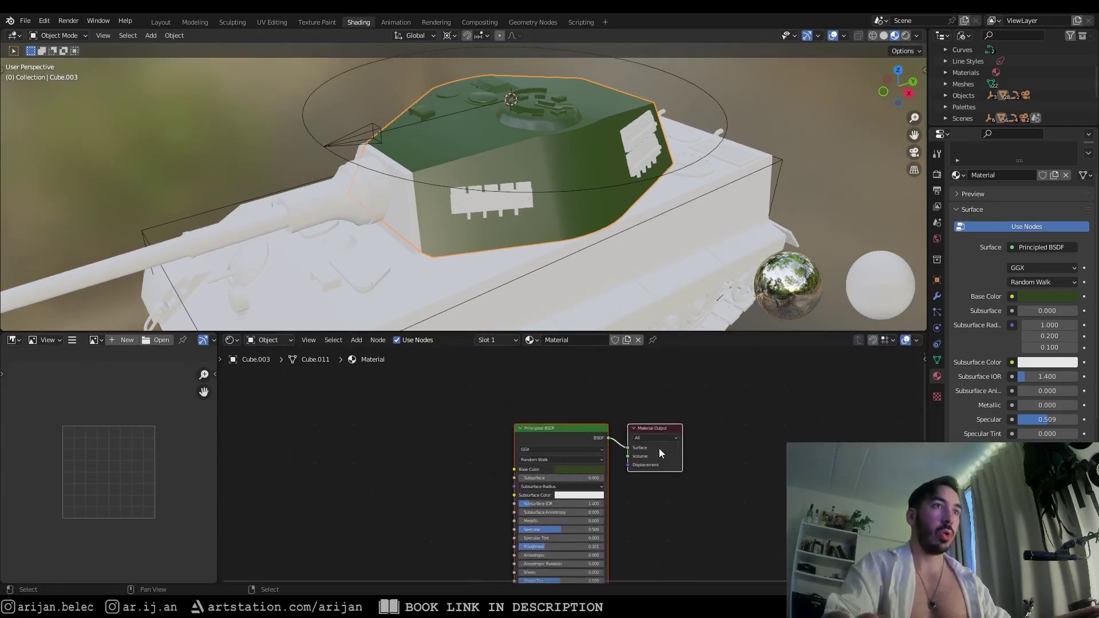
scroll(716, 486, "up", 2)
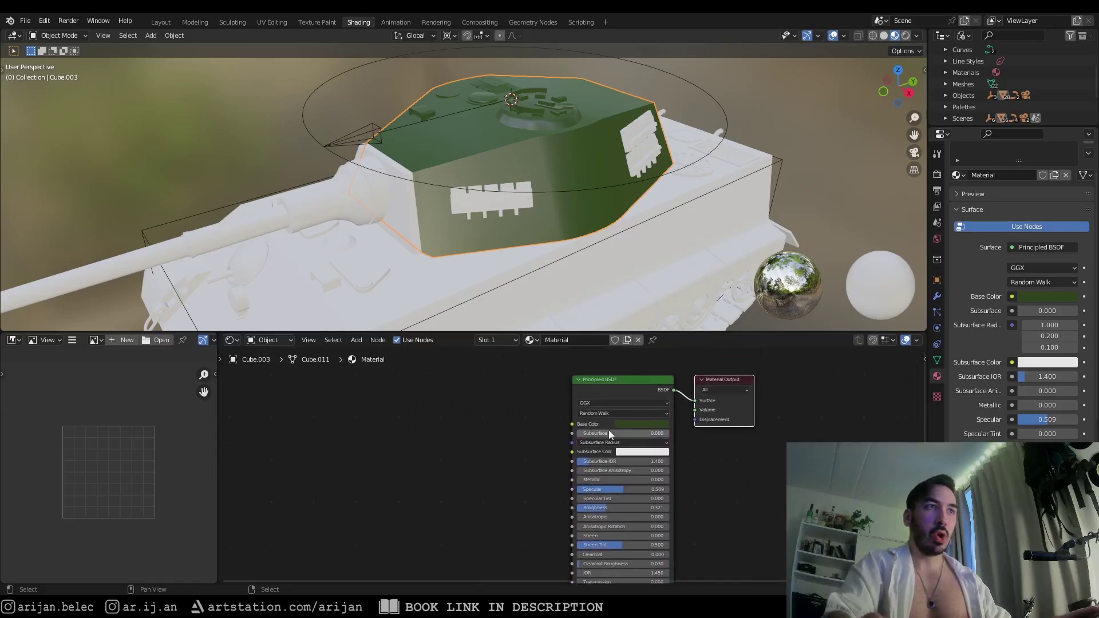
scroll(609, 430, "up", 2)
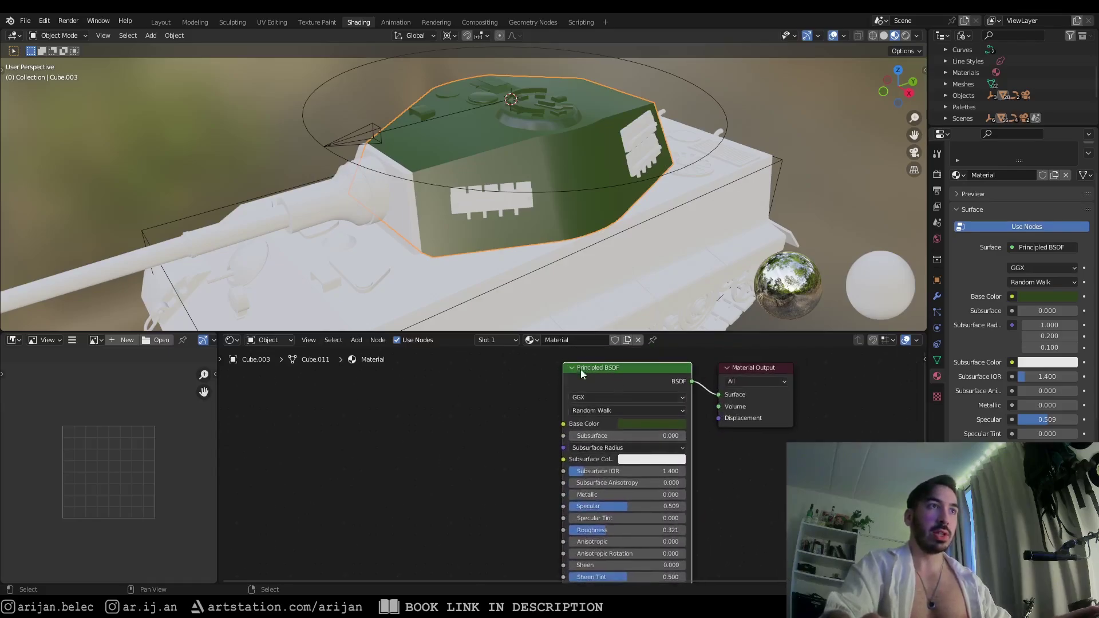
scroll(612, 395, "down", 2)
middle_click_drag(597, 423, 591, 410)
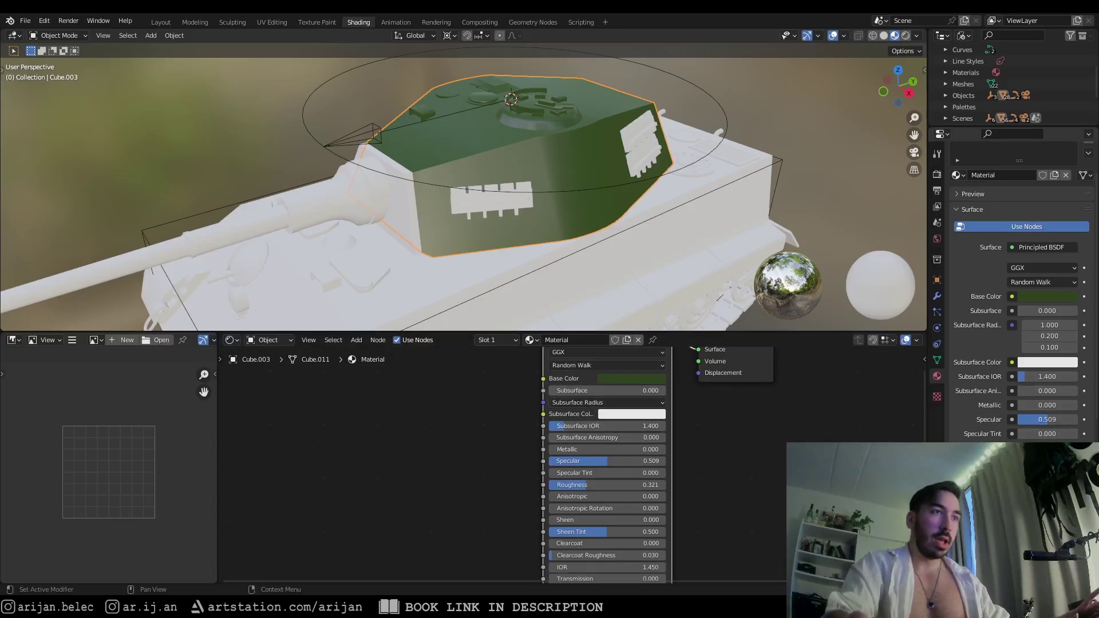
Fine-tune the turret material with base color hue 0.257, specular 0.455 and roughness 0.366
left_click(638, 379)
mouse_move(642, 331)
left_mouse_down()
mouse_move(612, 331)
mouse_move(641, 331)
left_mouse_up()
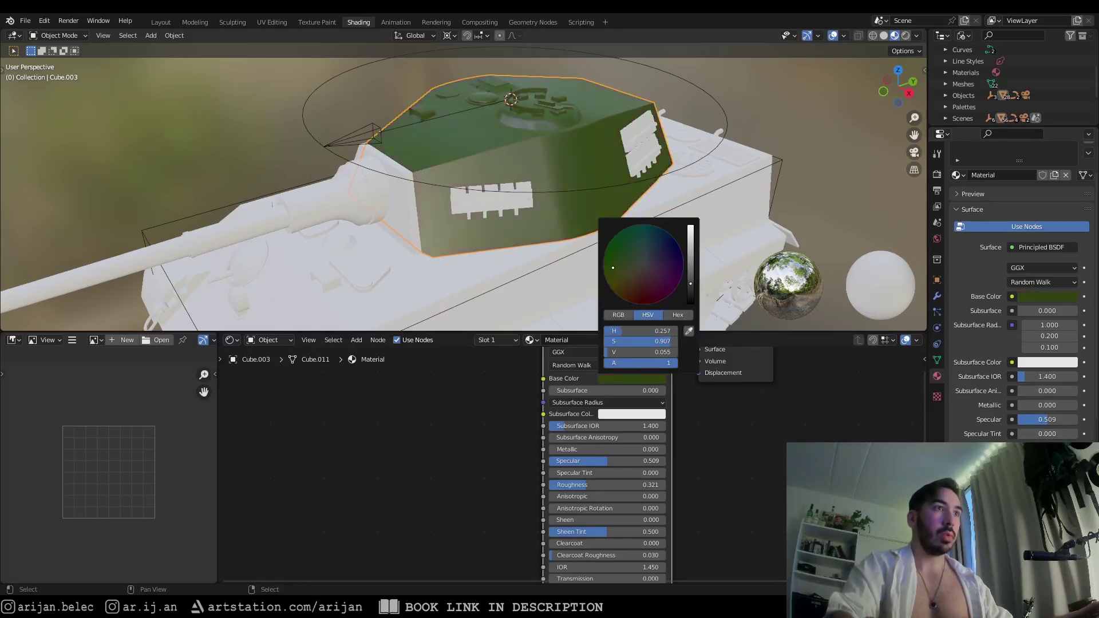
left_click_drag(596, 461, 590, 485)
scroll(548, 422, "up", 1)
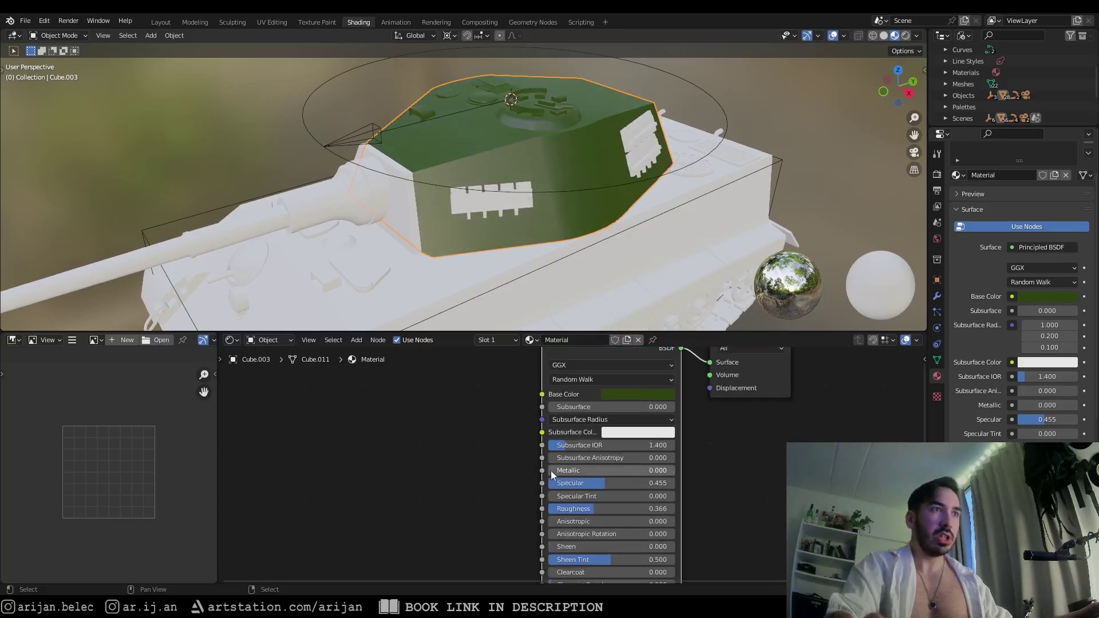
Look through the inputs of the turret material's Principled BSDF node, from base color down to emission and alpha
scroll(545, 453, "down", 1)
scroll(545, 435, "down", 5, "shift")
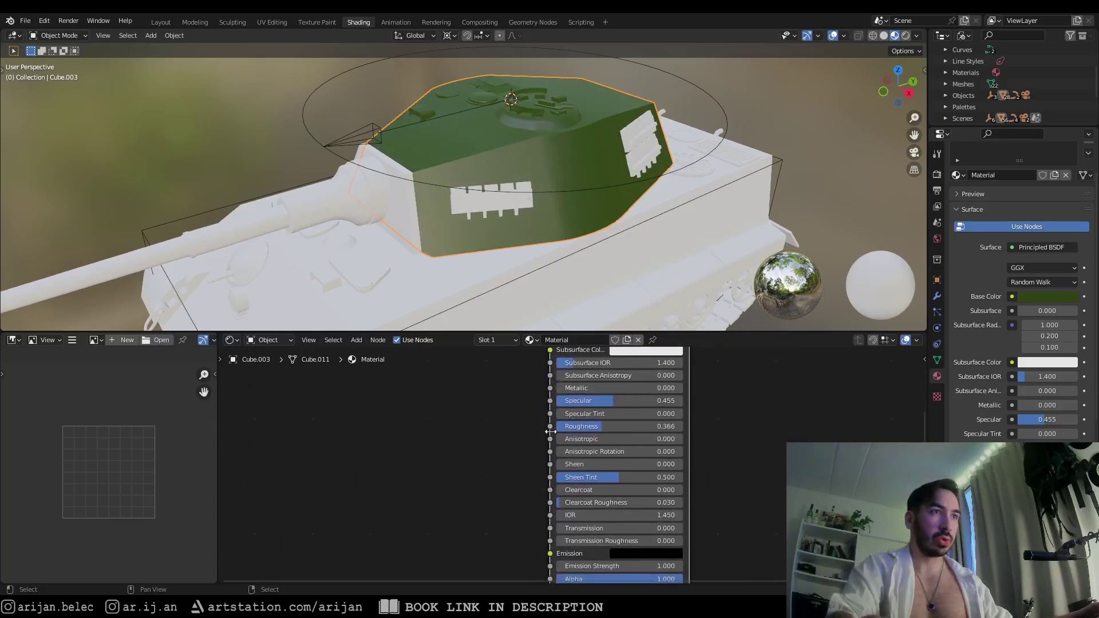
scroll(544, 423, "down", 1)
scroll(584, 438, "up", 5, "shift")
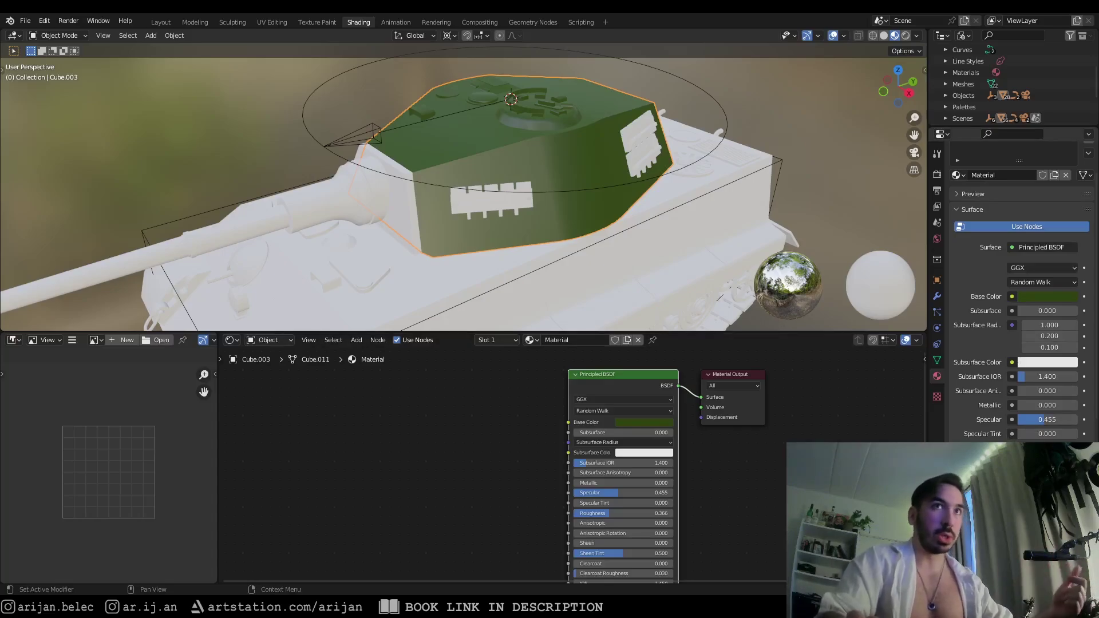
scroll(603, 419, "up", 1)
left_click(637, 418)
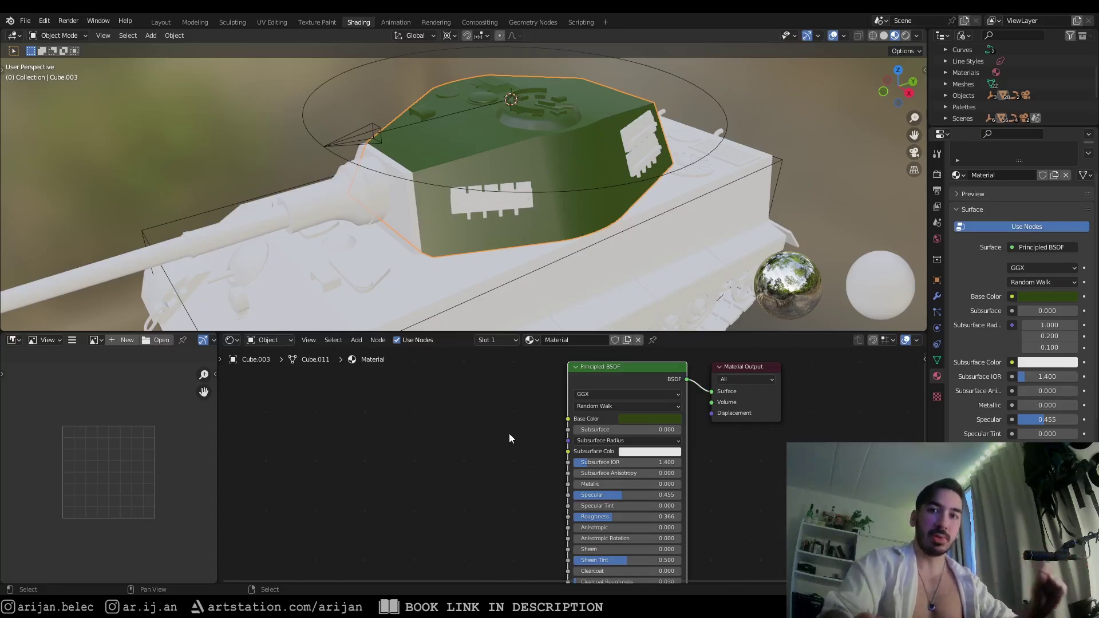
scroll(487, 446, "down", 3)
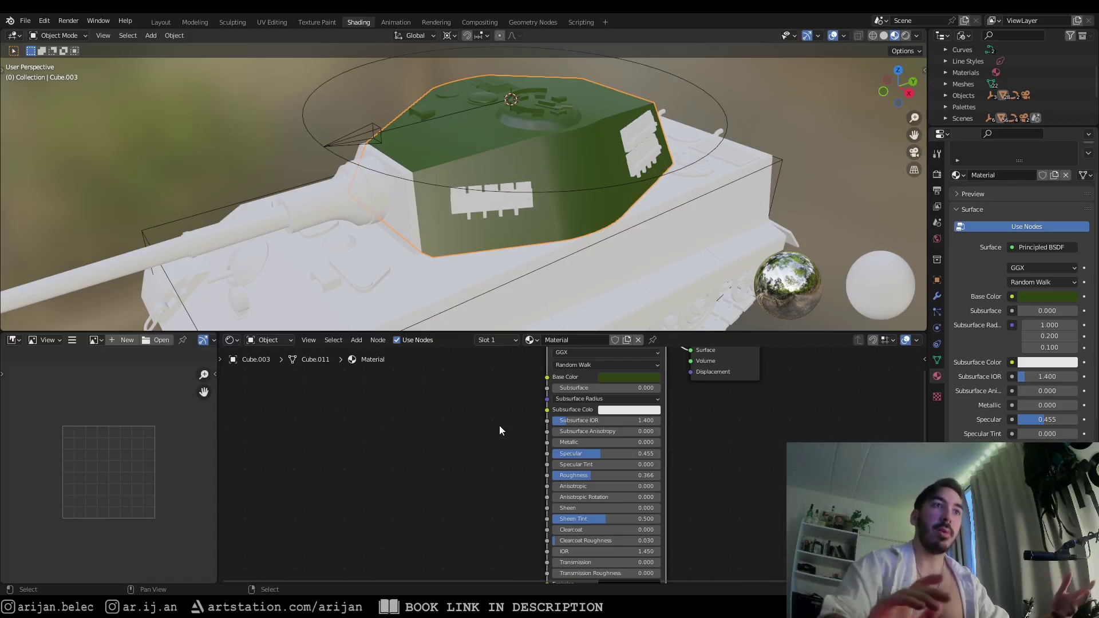
middle_click_drag(500, 427, 489, 458)
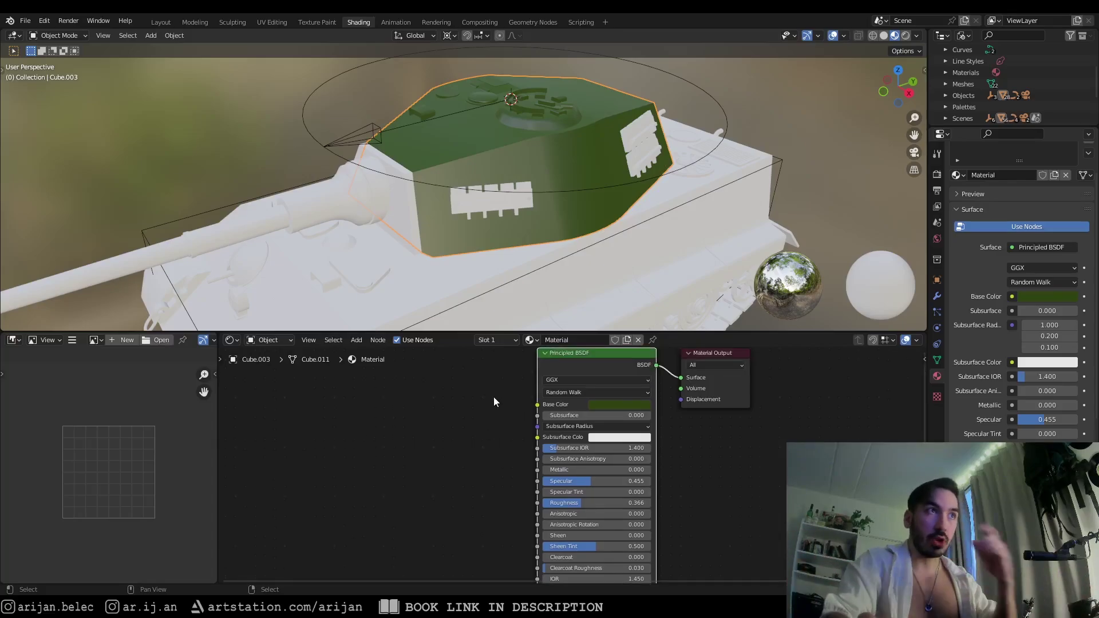
middle_click_drag(511, 425, 511, 427)
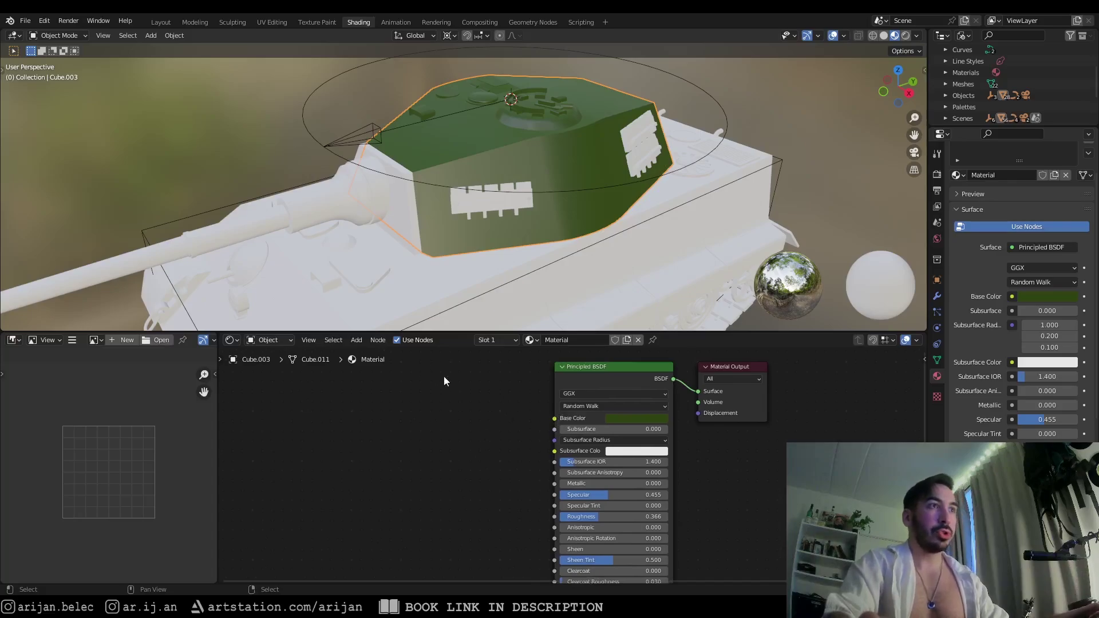
scroll(576, 245, "down", 2)
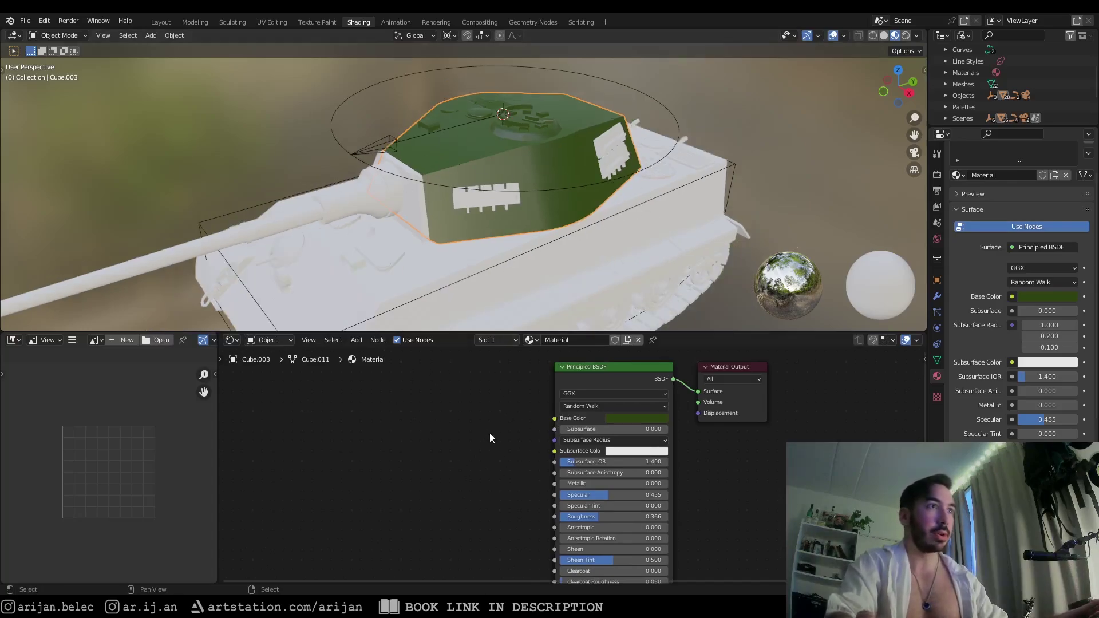
Add an Image Texture node beside the Principled BSDF node, on its input side
middle_click_drag(489, 433, 499, 438)
key("shift+a")
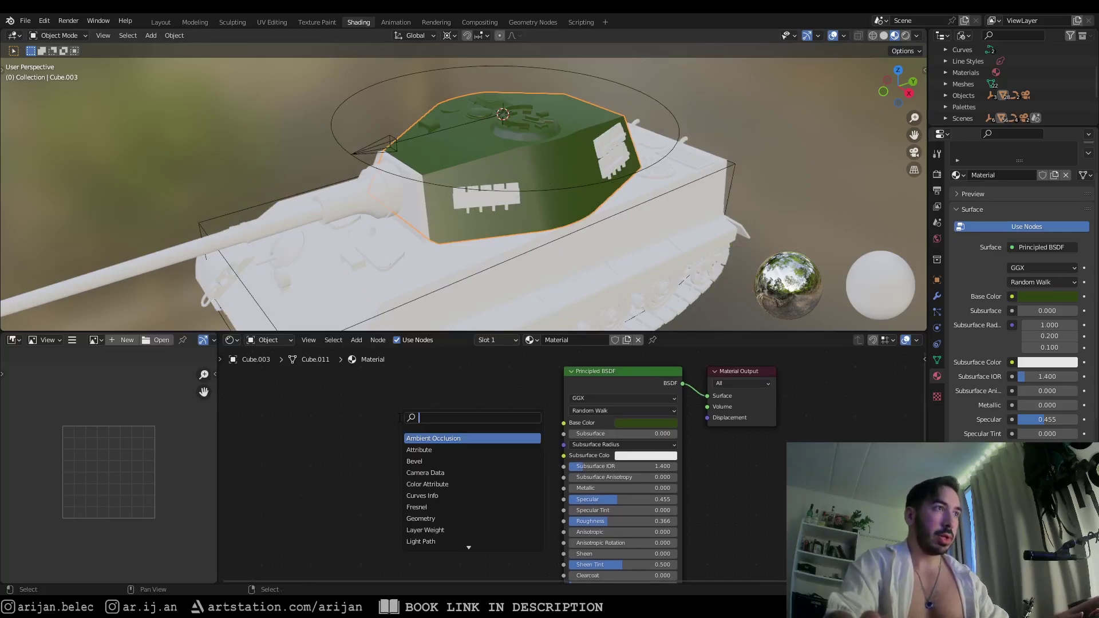
key("Escape")
key("shift+a")
mouse_move(376, 459)
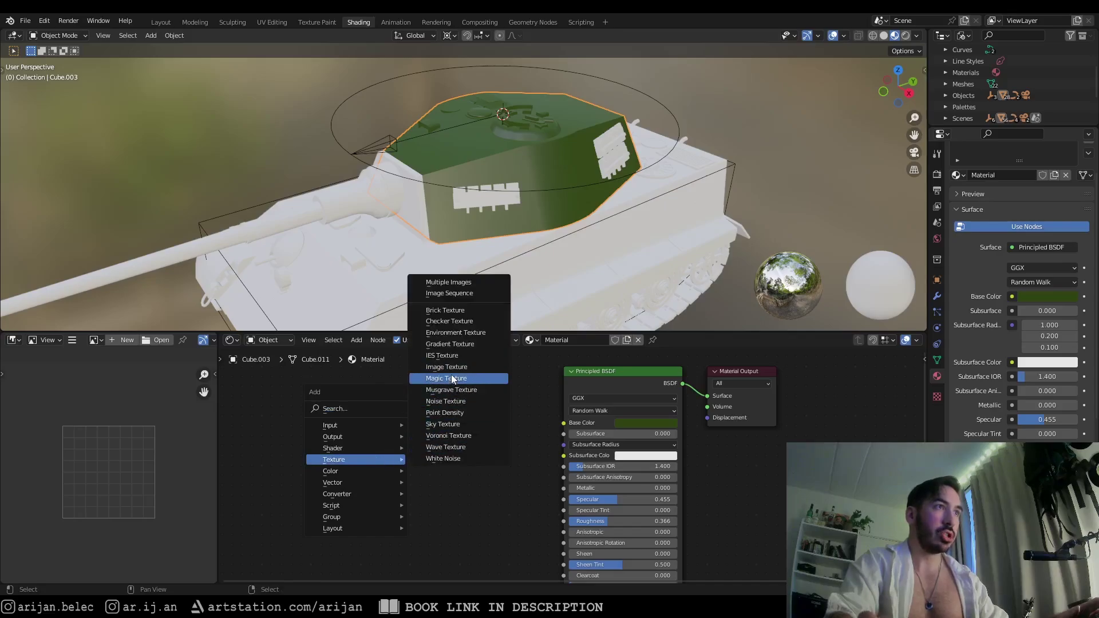
left_click(447, 367)
left_click(370, 434)
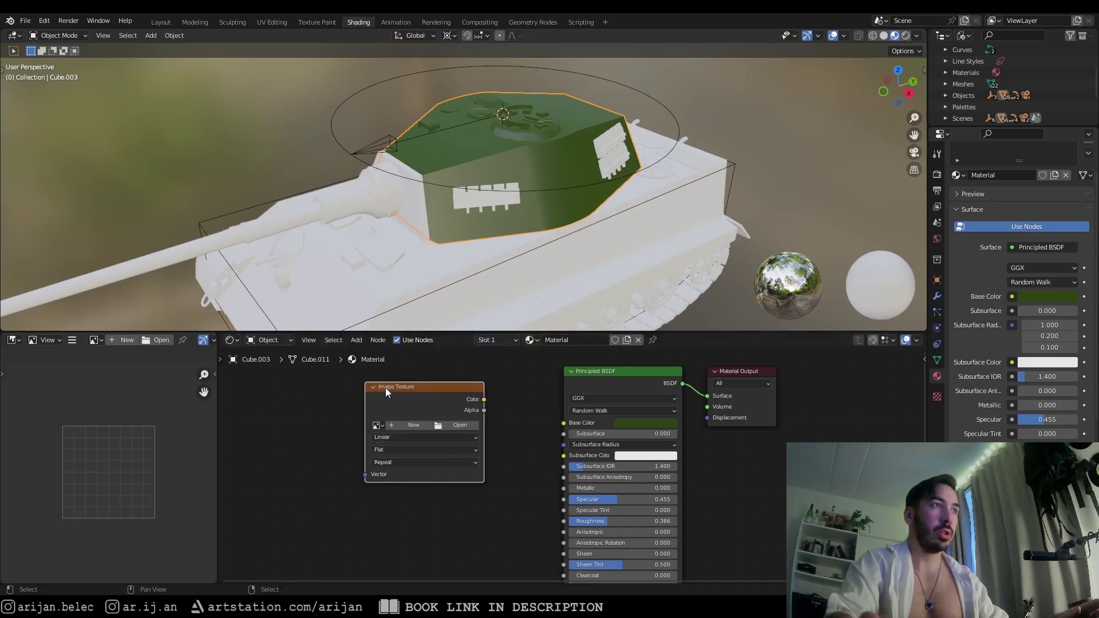
Load Camo.webp into the Image Texture node and place the node with some space before the Principled BSDF
scroll(421, 416, "up", 1)
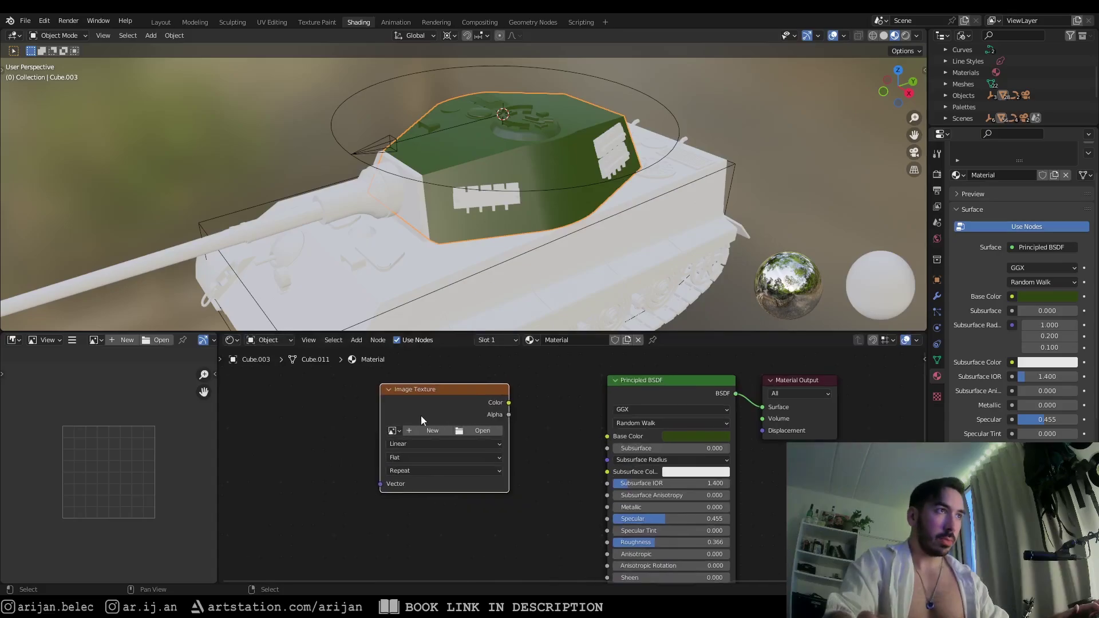
left_click(486, 431)
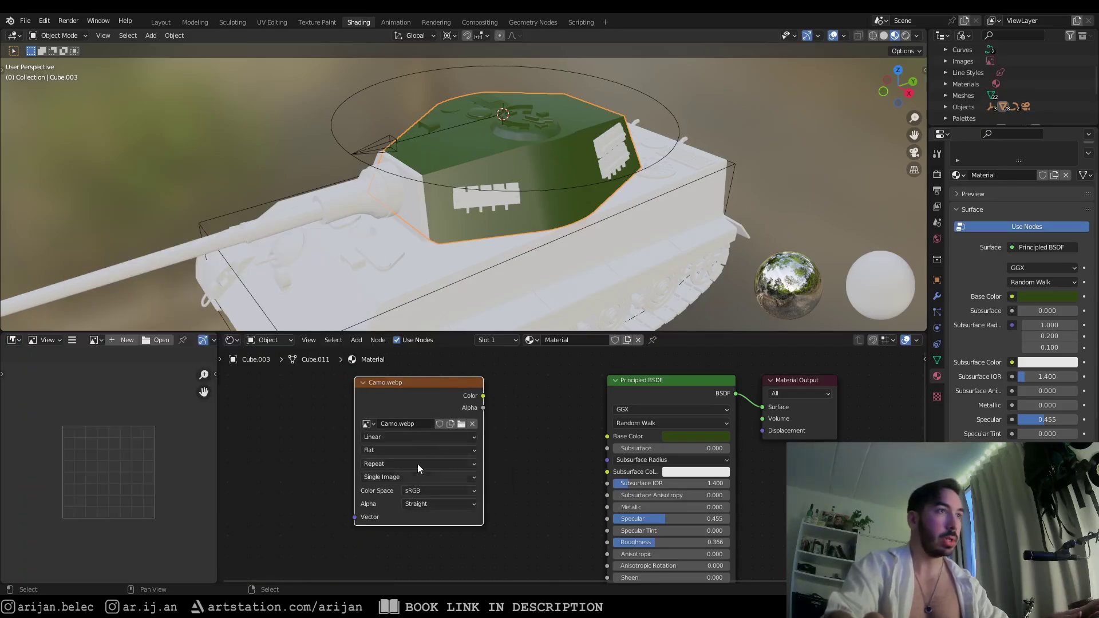
left_click_drag(438, 401, 486, 404)
mouse_move(452, 146)
middle_mouse_down()
mouse_move(466, 139)
mouse_move(509, 173)
mouse_move(472, 140)
middle_mouse_up()
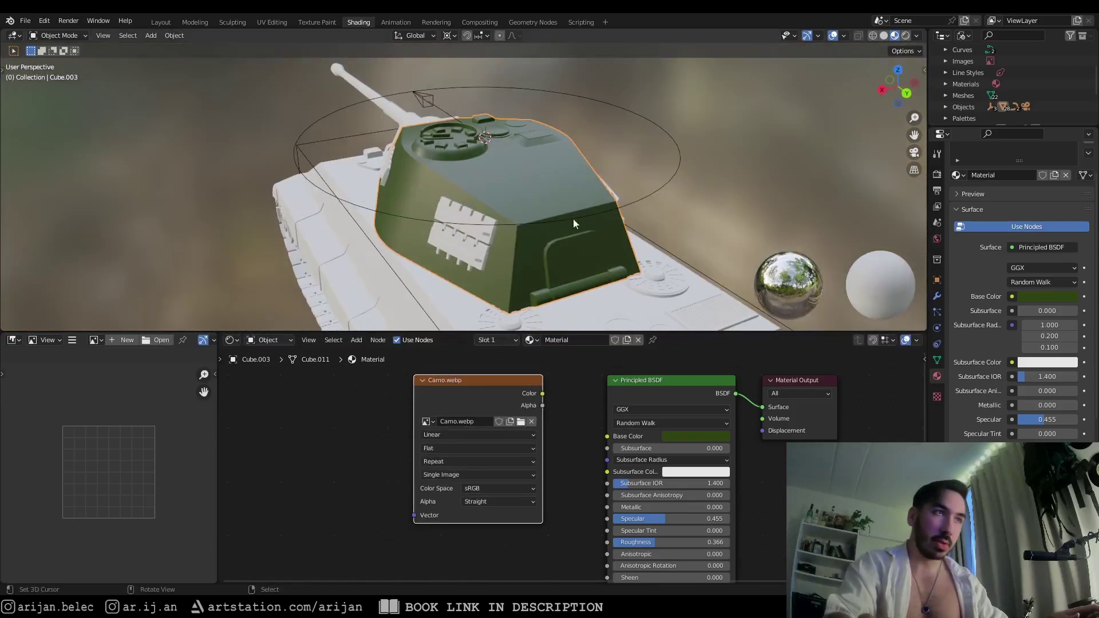
left_click_drag(534, 381, 469, 406)
middle_click_drag(469, 406, 476, 418)
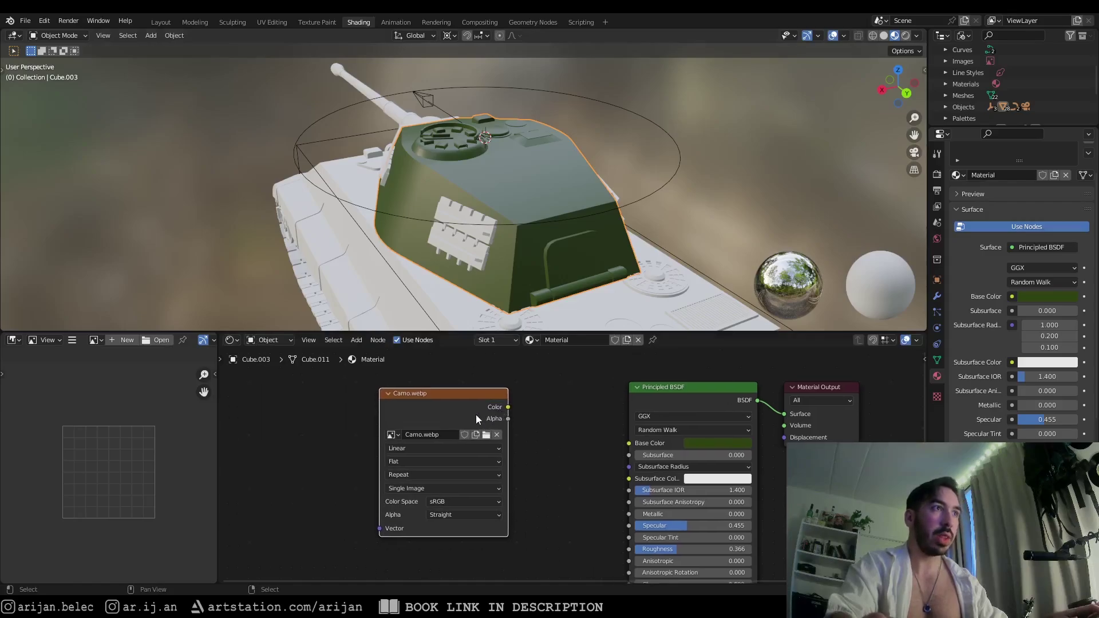
left_click_drag(475, 419, 475, 405)
Connect the Color output of the Camo.webp node to the Base Color input of the Principled BSDF
scroll(479, 420, "up", 4)
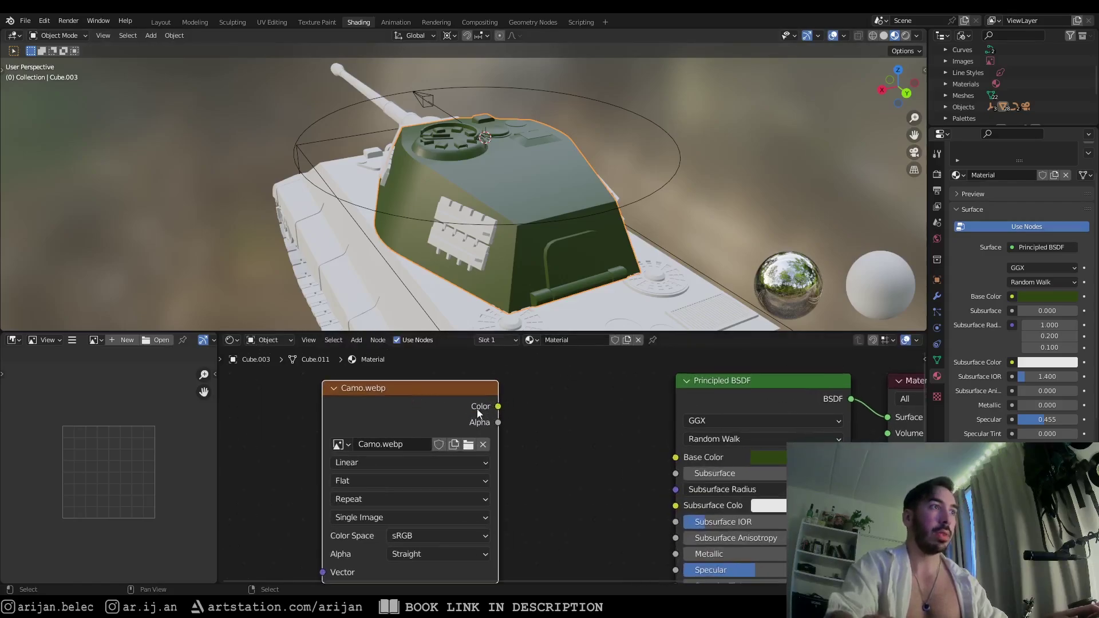
middle_click_drag(422, 412, 448, 426)
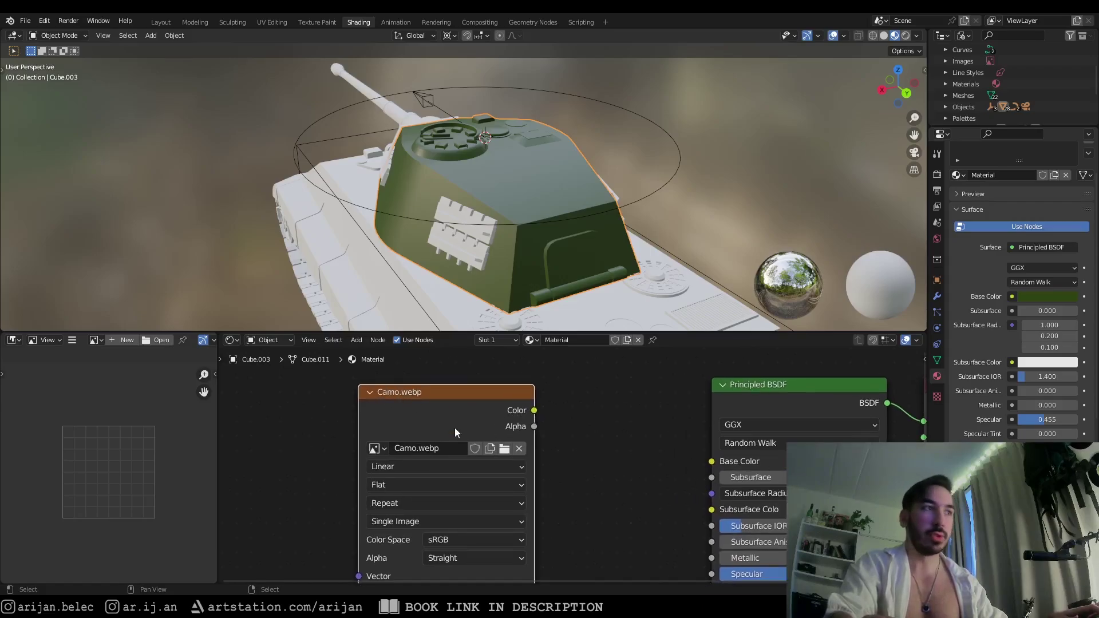
middle_click_drag(522, 427, 467, 410)
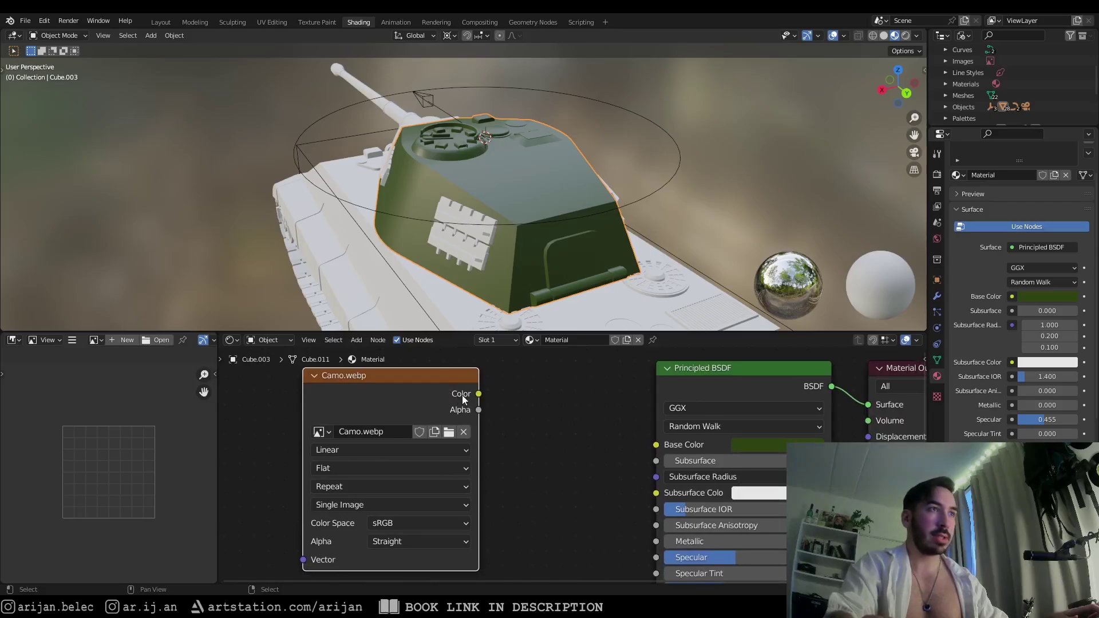
left_click_drag(479, 394, 544, 424)
left_click_drag(533, 375, 657, 445)
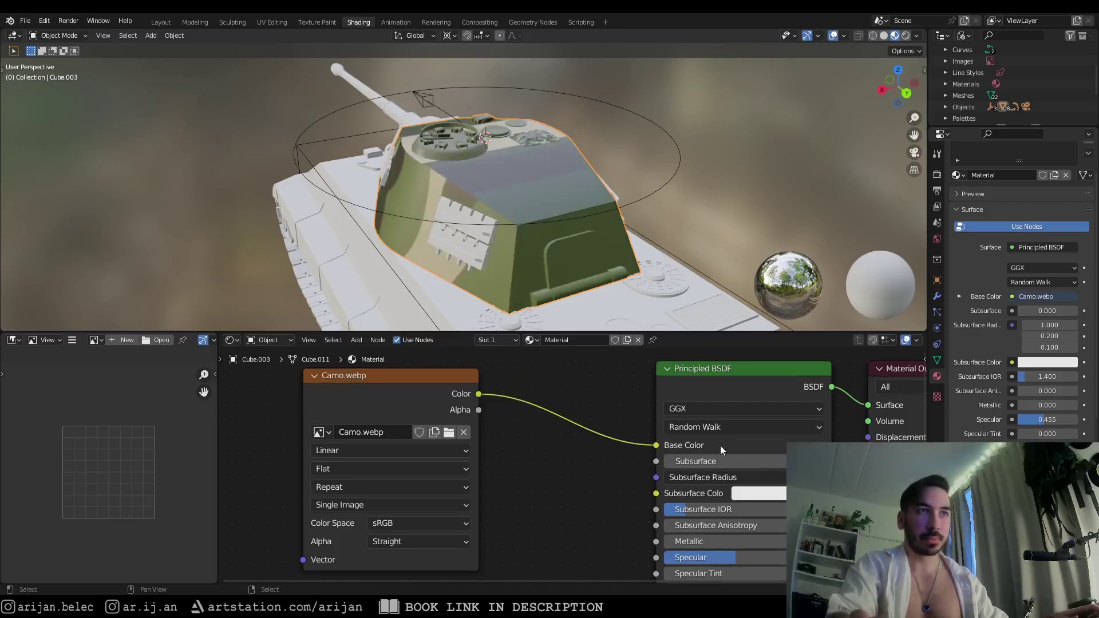
Inspect the camouflage texture on the turret from both sides and review its node setup and material settings
middle_click_drag(390, 207, 586, 243)
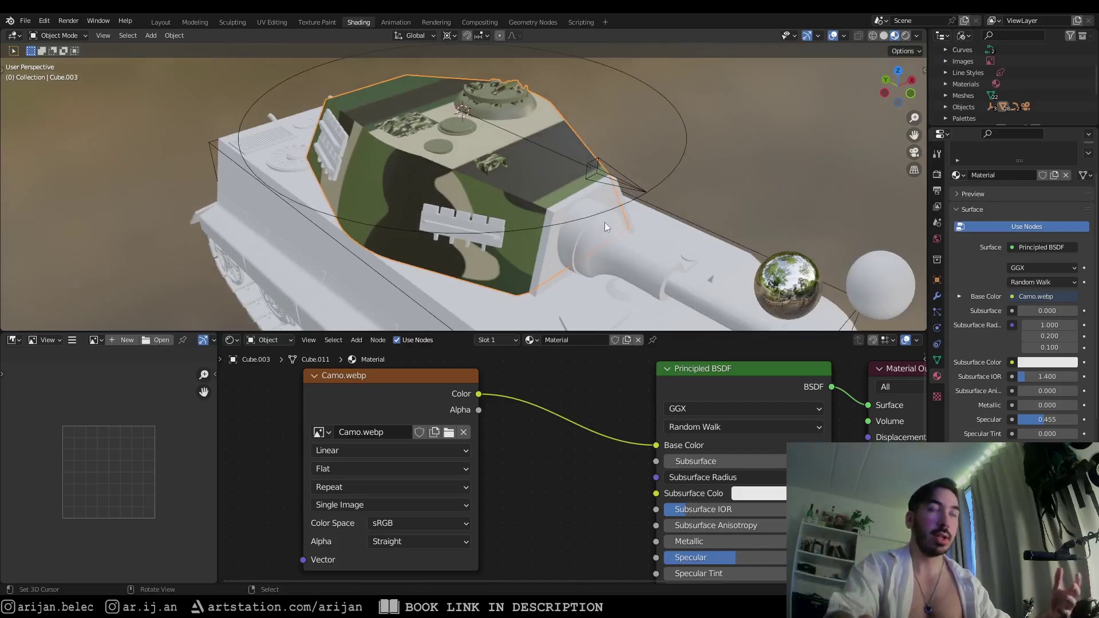
middle_click_drag(605, 222, 410, 128)
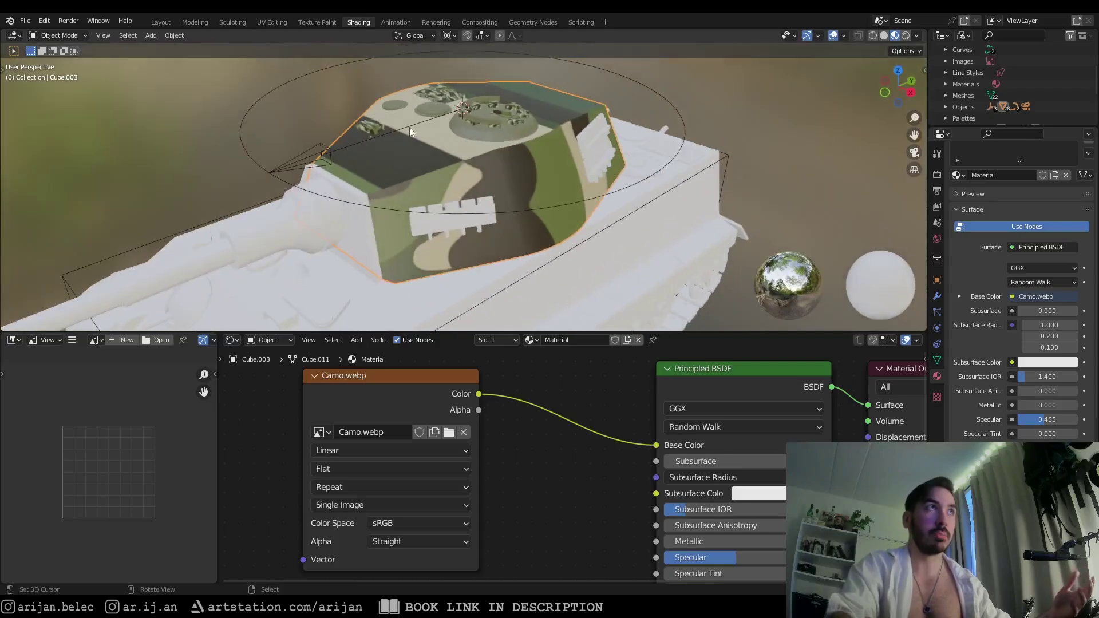
middle_click_drag(465, 205, 476, 219)
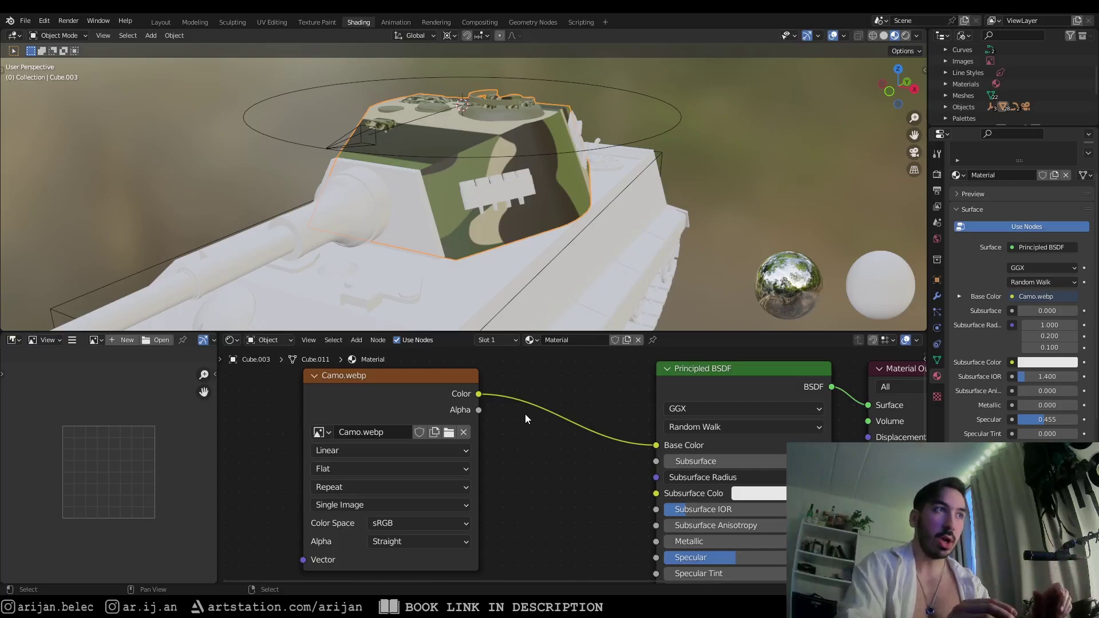
scroll(488, 427, "down", 1)
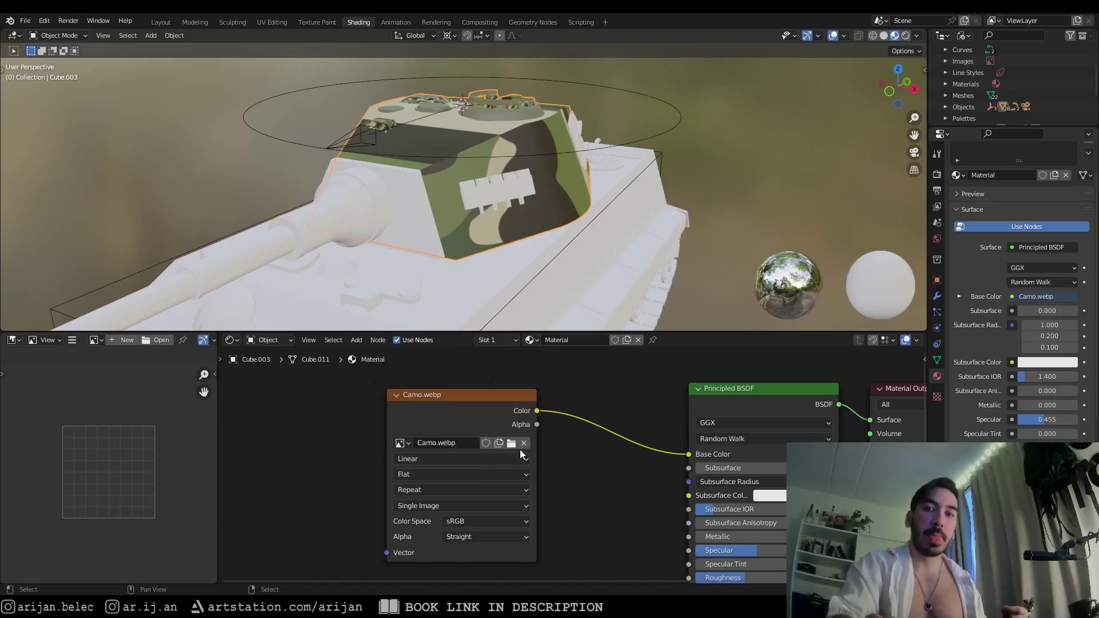
scroll(493, 401, "down", 2)
scroll(516, 197, "down", 2)
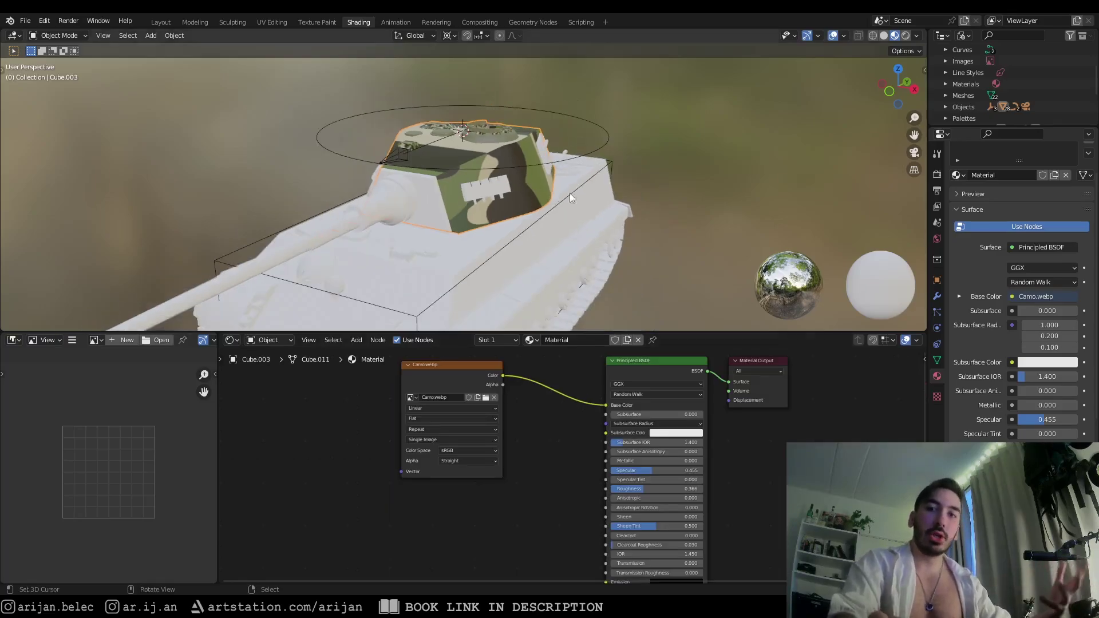
double_click(358, 23)
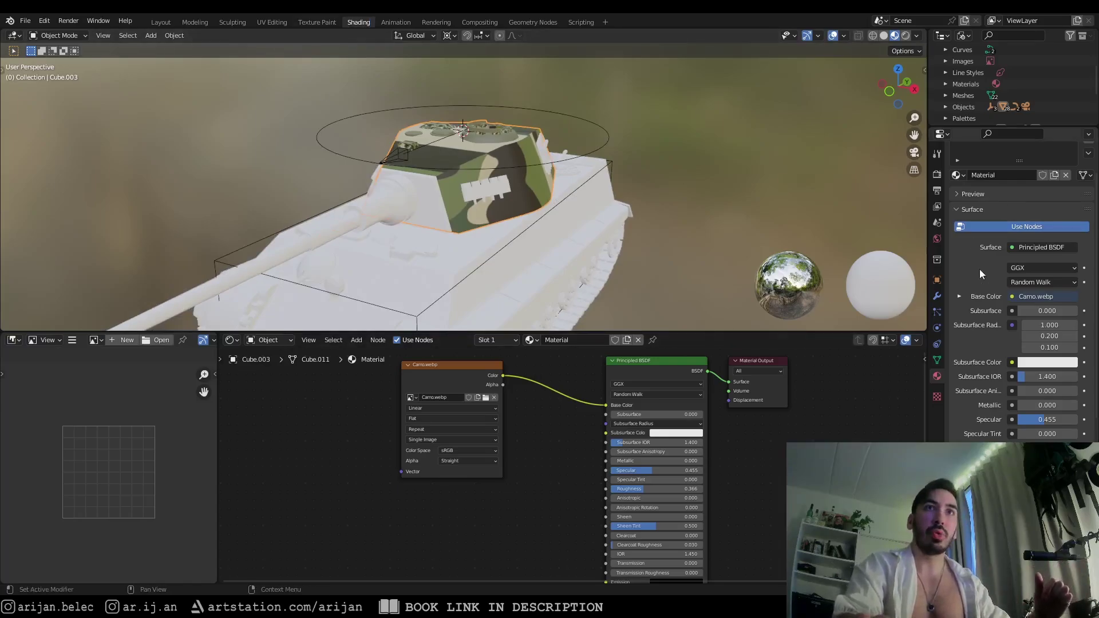
scroll(985, 258, "up", 2)
middle_click_drag(498, 229, 550, 229)
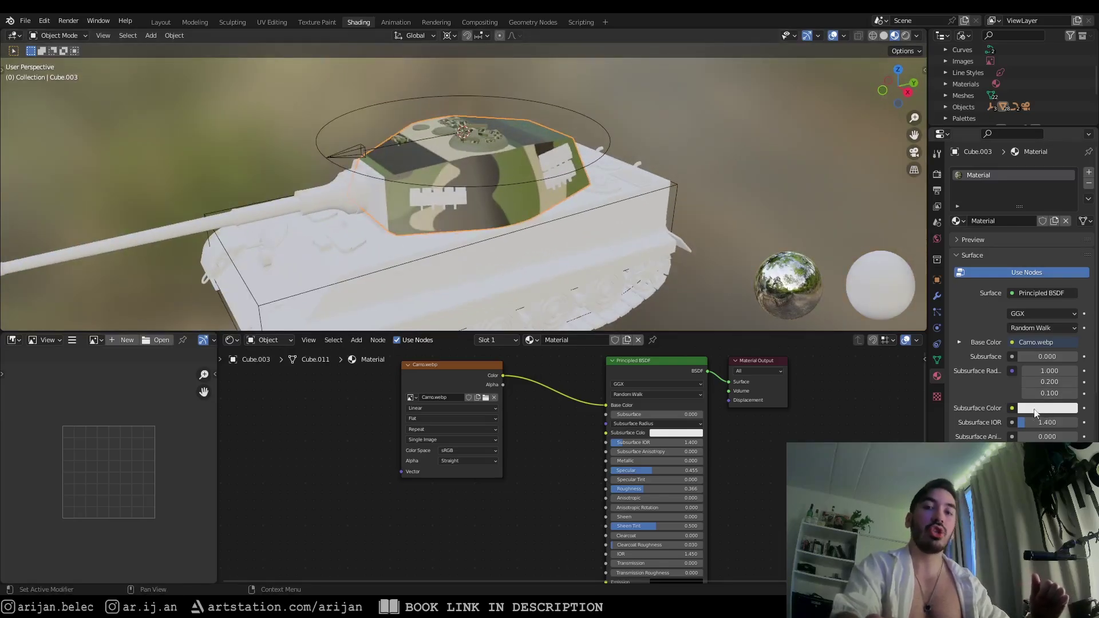
Move the Camo.webp node slightly closer to the Principled BSDF and check the turret from the front
middle_click_drag(573, 459, 539, 476)
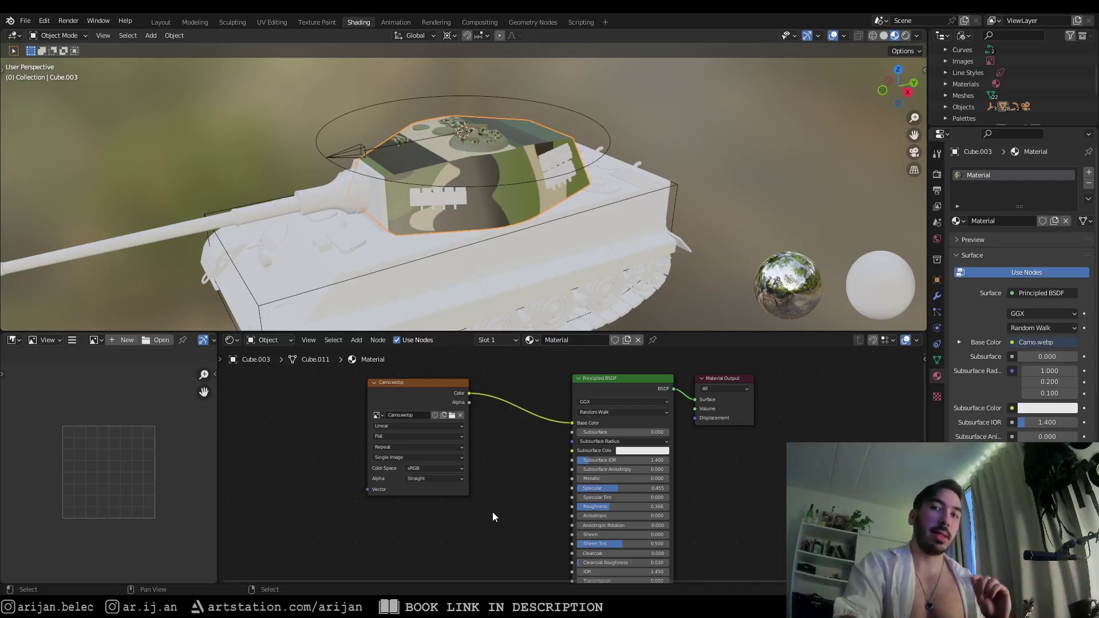
left_click_drag(413, 382, 429, 382)
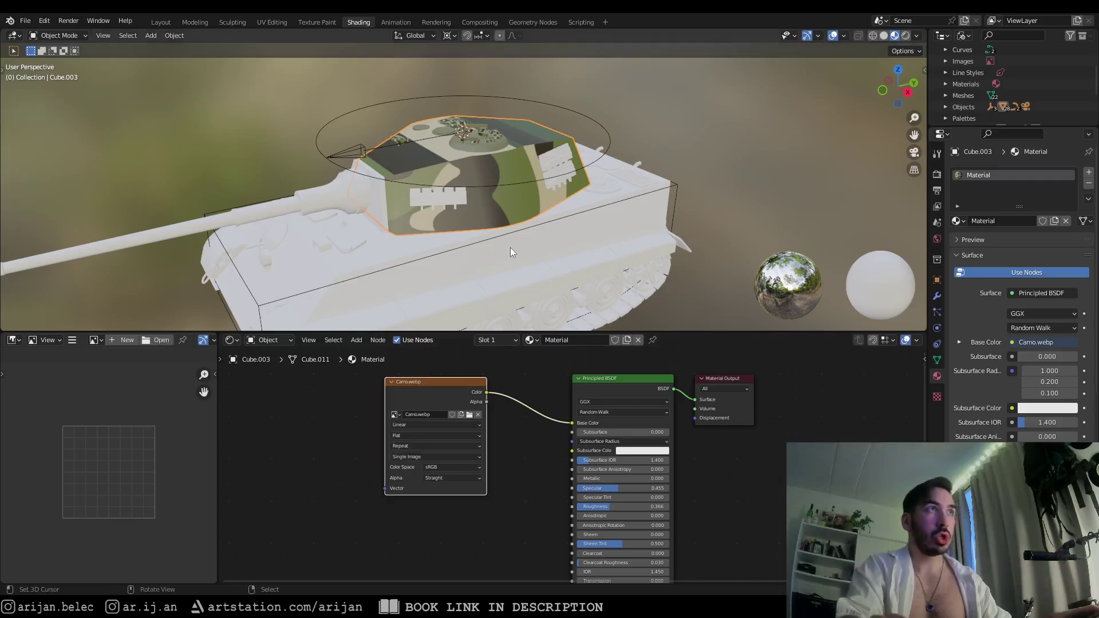
middle_click_drag(443, 231, 481, 164)
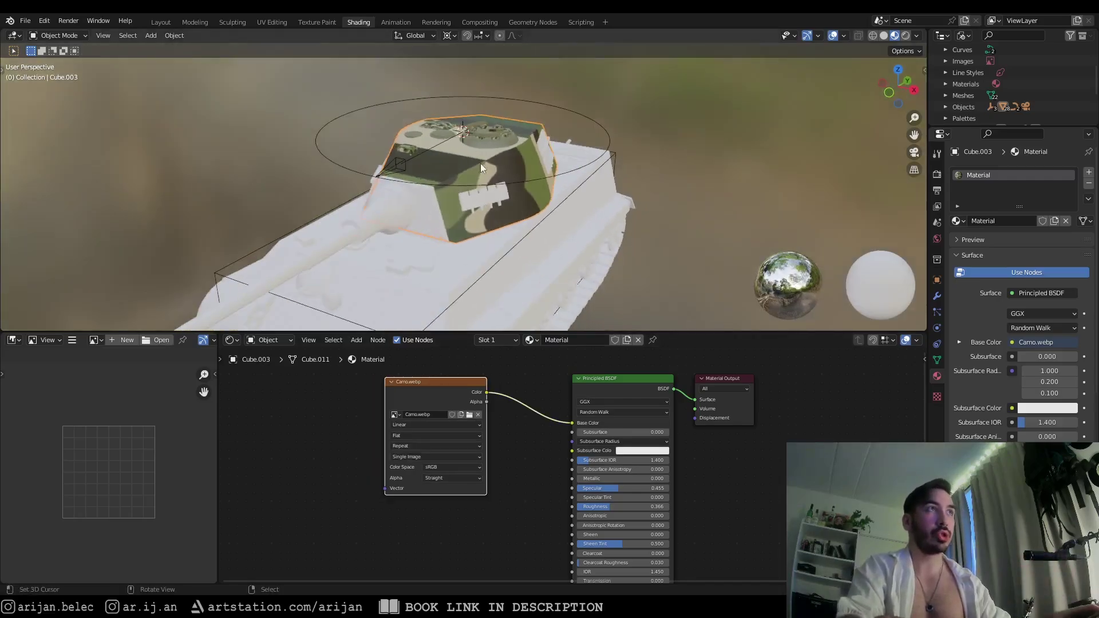
middle_click_drag(502, 415, 482, 393)
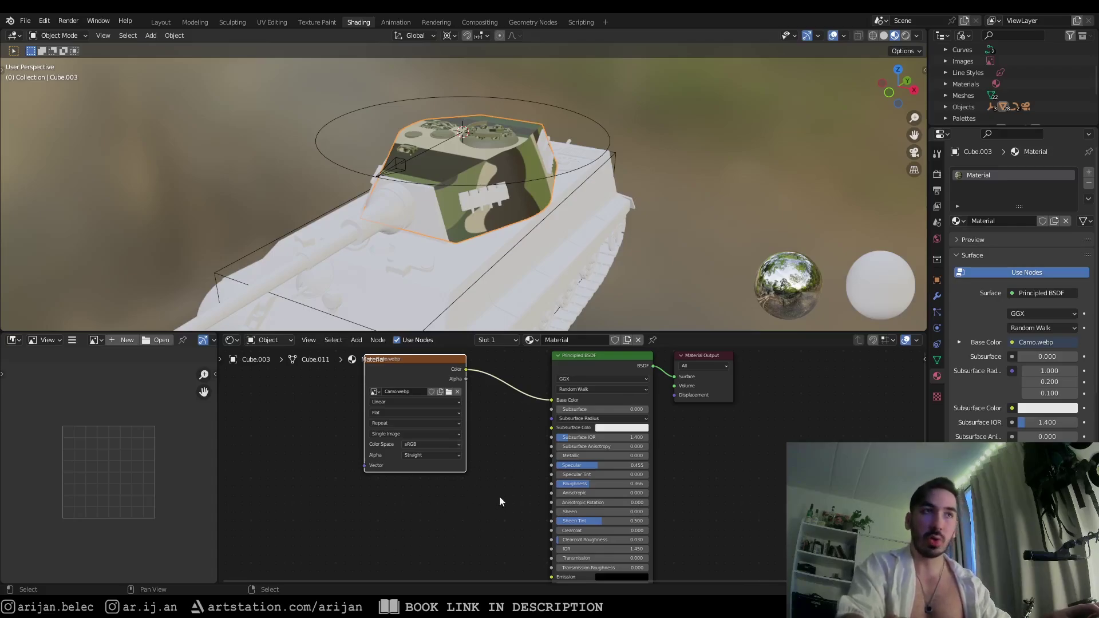
middle_click_drag(499, 497, 491, 514)
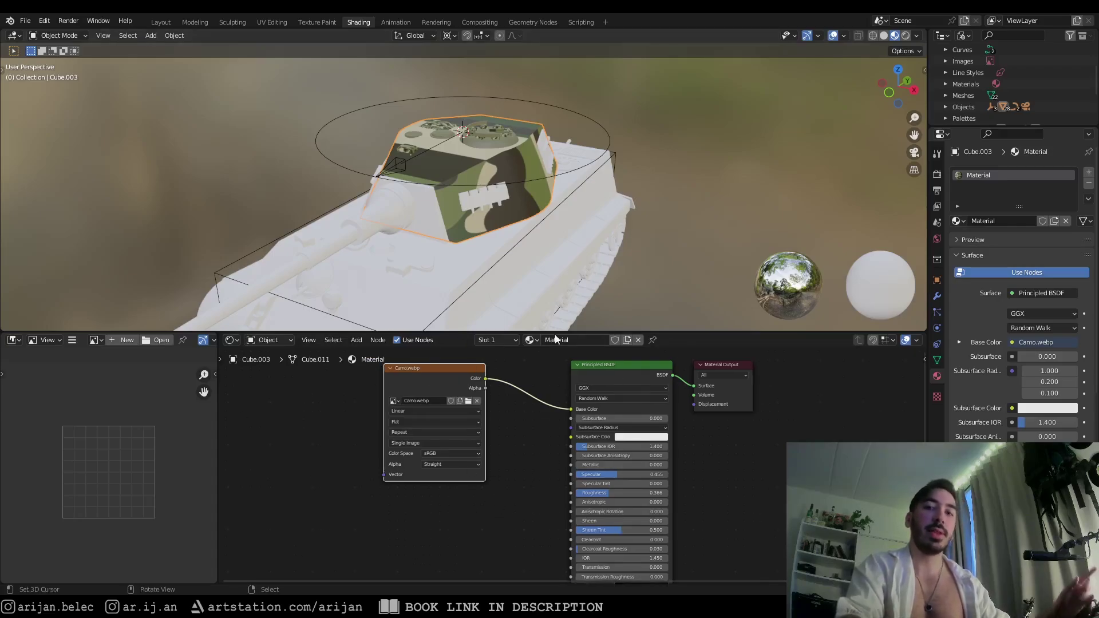